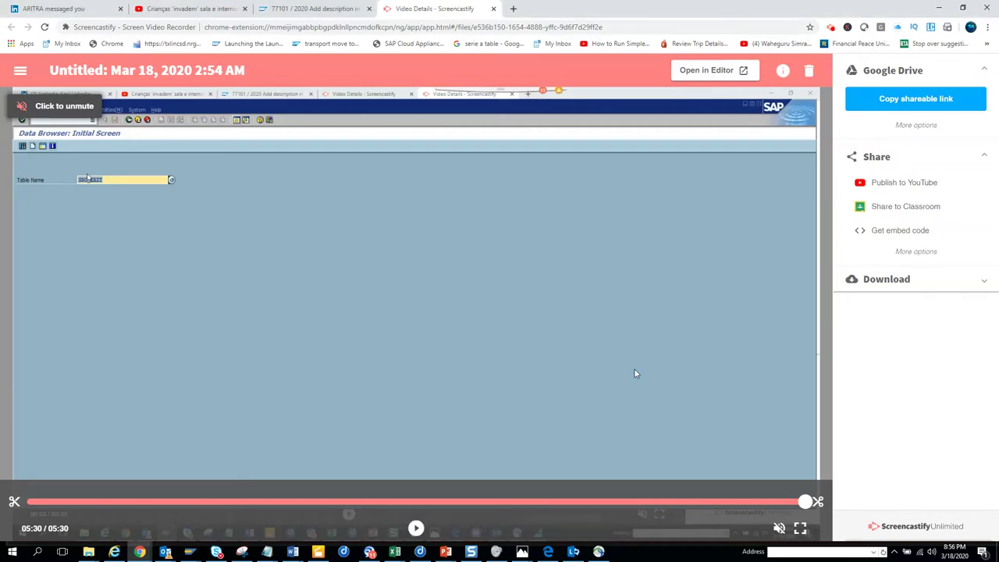
- Switch to the SAP Business Workplace window
{"action": "key", "text": "alt+Tab"}
{"action": "key", "text": "alt+Tab"}
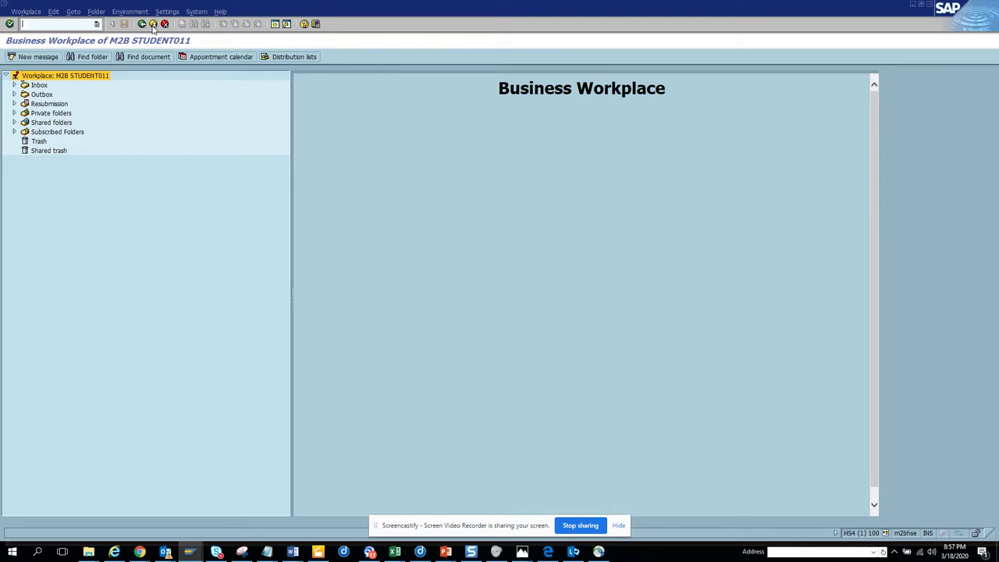
{"action": "left_click", "coordinate": [130, 12]}
{"action": "mouse_move", "coordinate": [169, 13]}
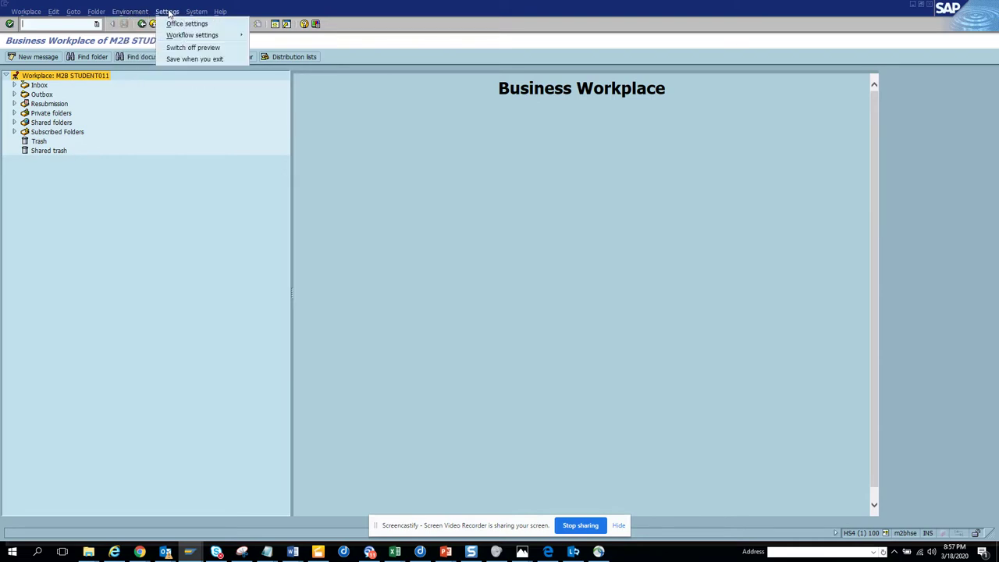
{"action": "mouse_move", "coordinate": [219, 37]}
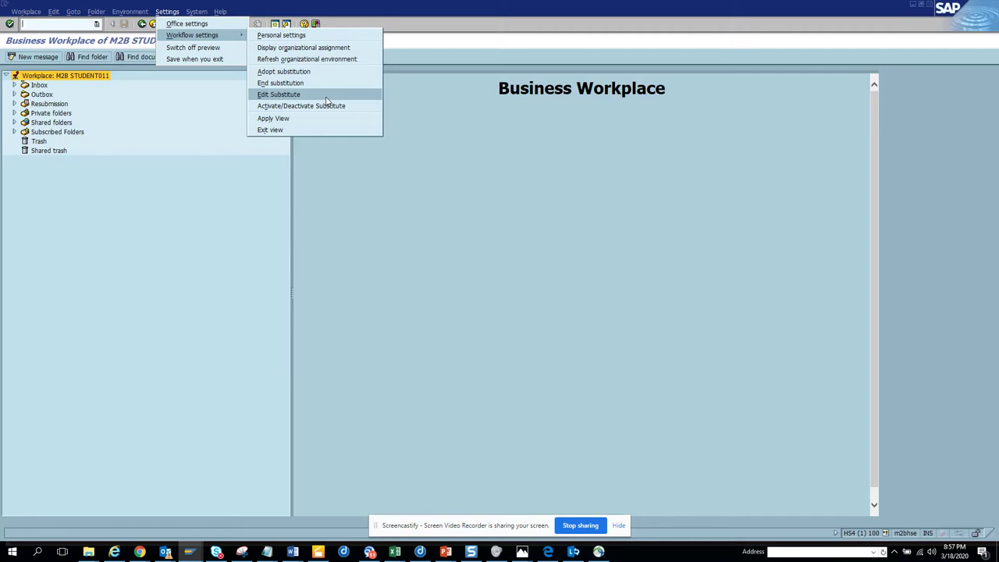
{"action": "left_click", "coordinate": [243, 207]}
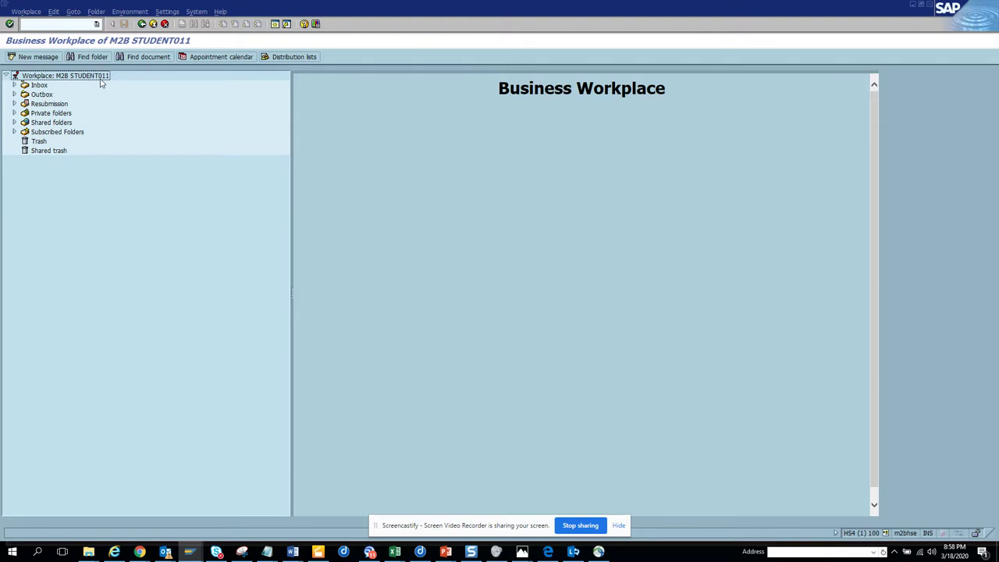
{"action": "left_click", "coordinate": [274, 25]}
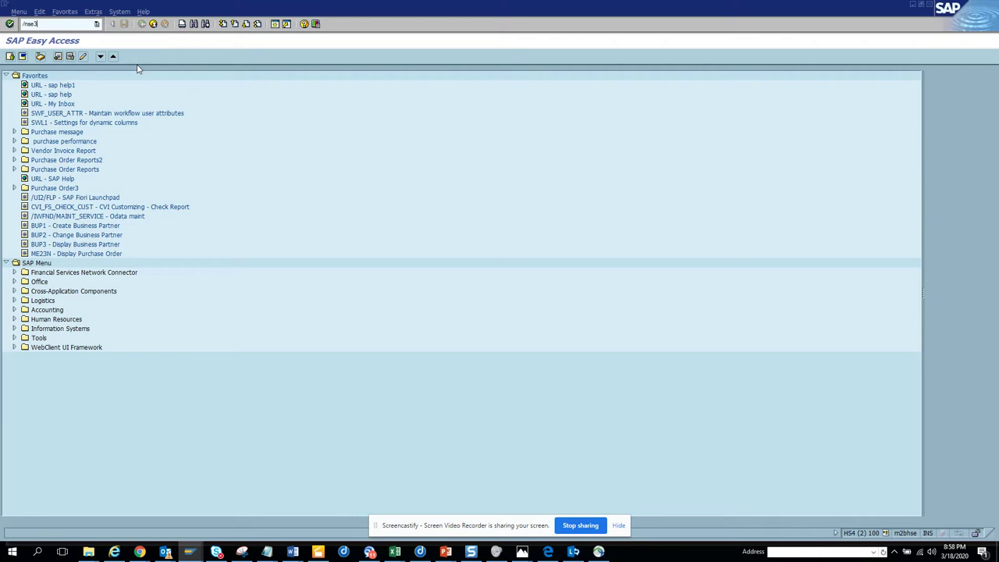
- Start transaction SE37 in the new session to reach the Function Builder initial screen
{"action": "type", "text": "7"}
{"action": "left_click", "coordinate": [618, 525]}
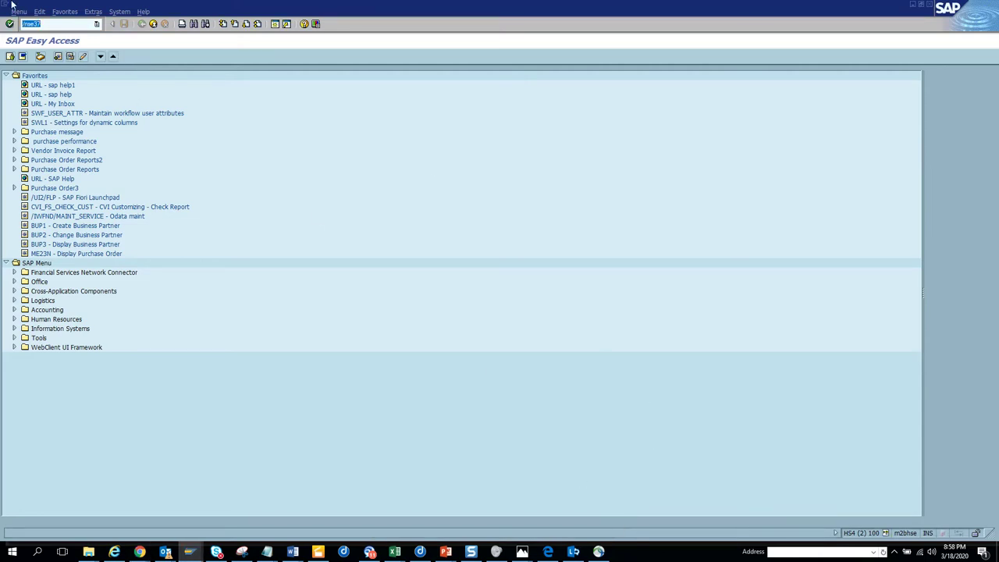
{"action": "left_click", "coordinate": [47, 24]}
{"action": "key", "text": "Return"}
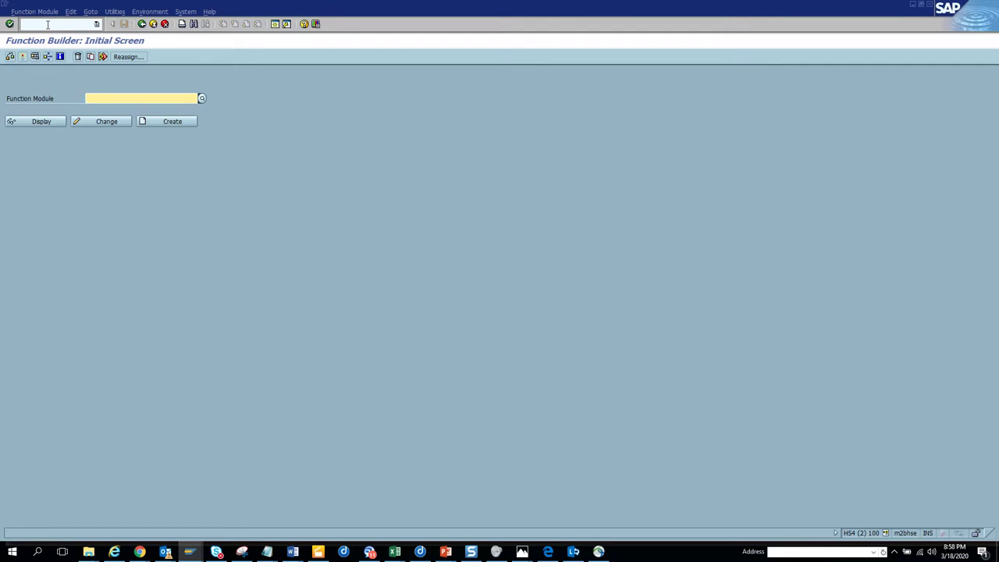
- Find RH_UPDATE_SUBST_LIST_SERVER through the rh*server* search and open its test screen
{"action": "key", "text": "BackSpace"}
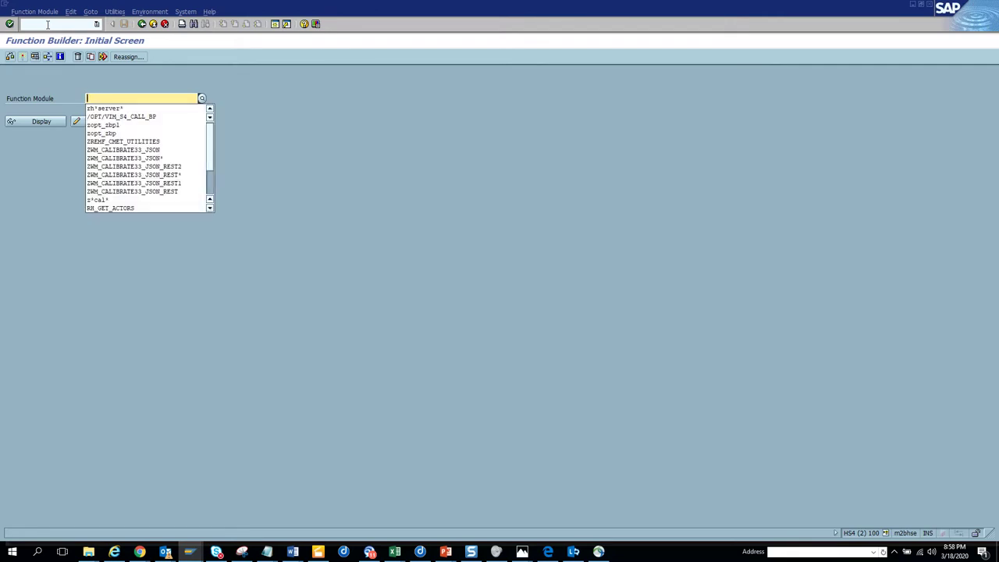
{"action": "left_click", "coordinate": [119, 109]}
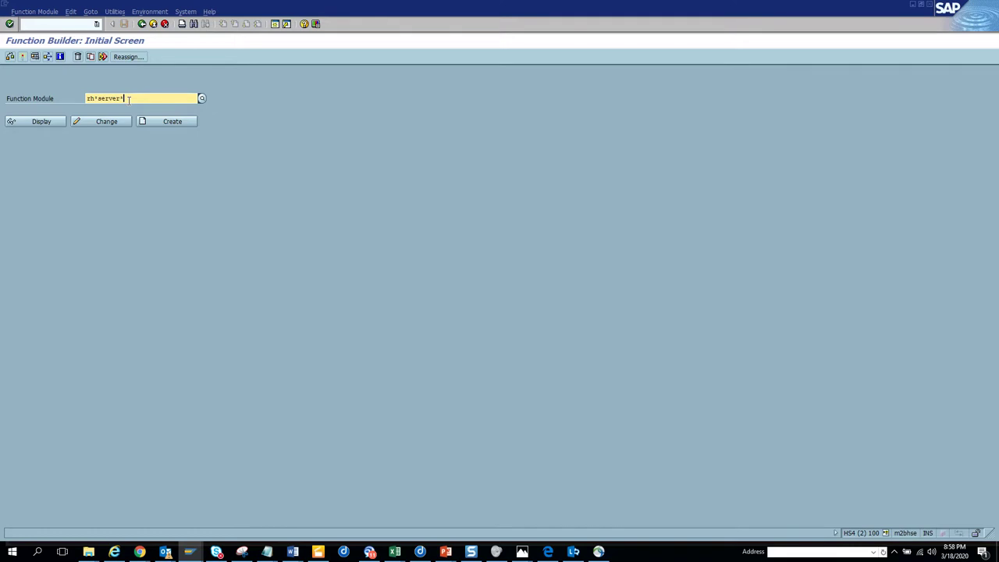
{"action": "key", "text": "F4"}
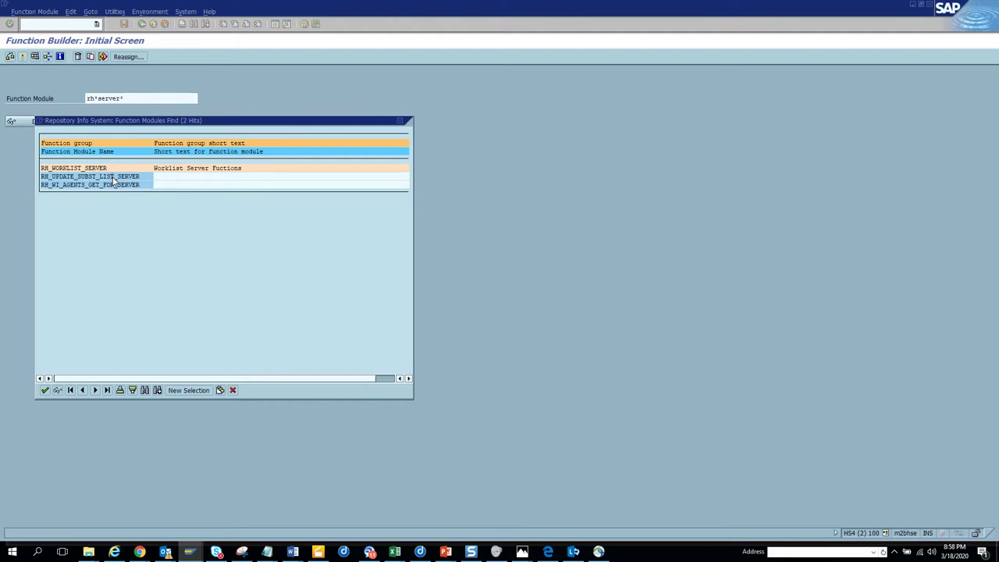
{"action": "double_click", "coordinate": [112, 178]}
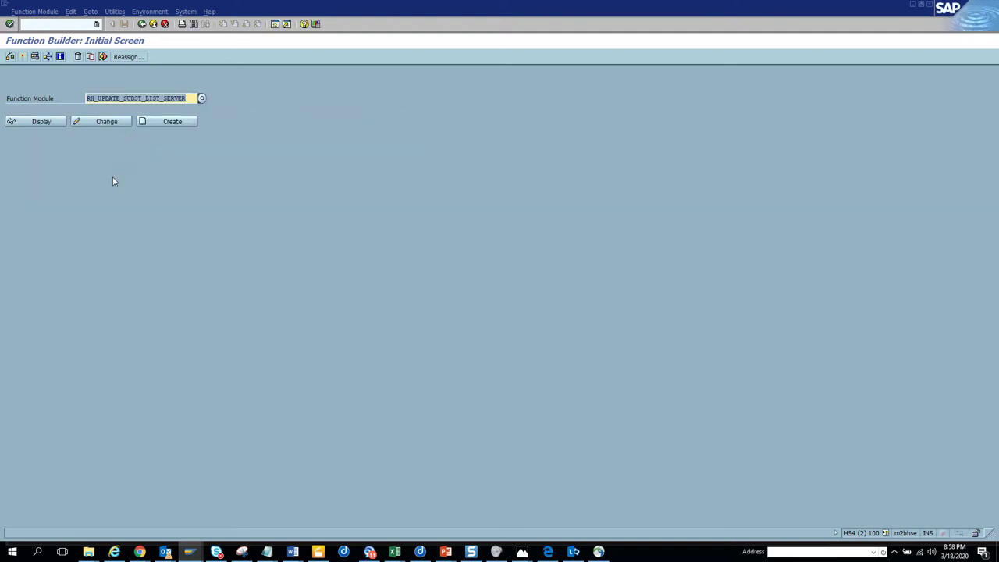
{"action": "left_click", "coordinate": [34, 56]}
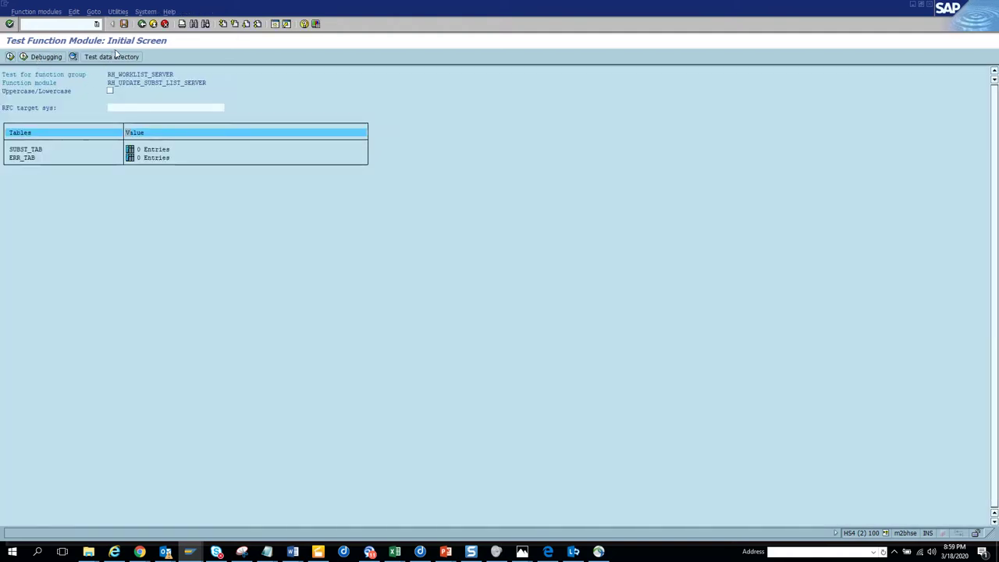
- Load the saved test record, check SUBST_TAB's single substitution entry, and open a new session
{"action": "left_click", "coordinate": [117, 58]}
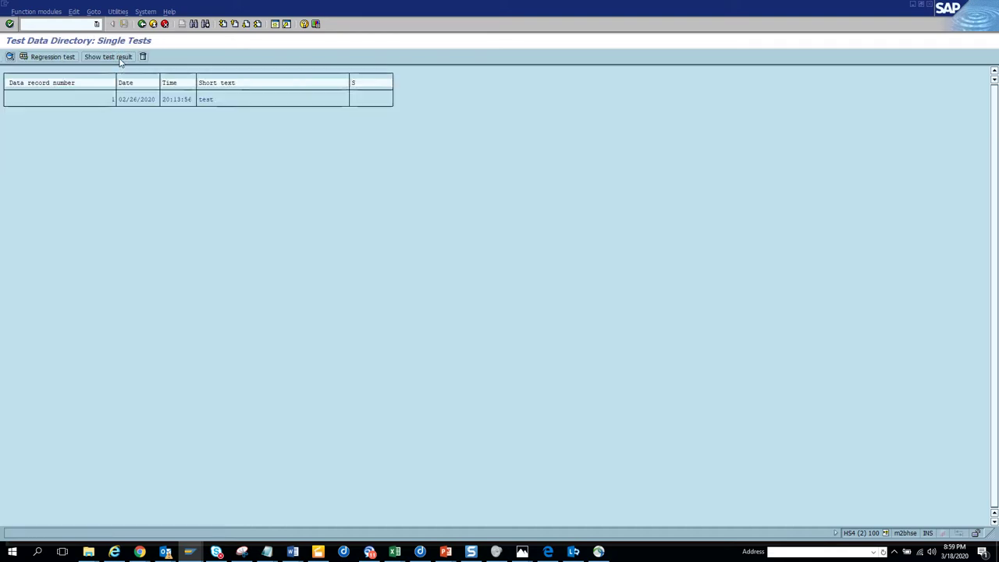
{"action": "double_click", "coordinate": [138, 99]}
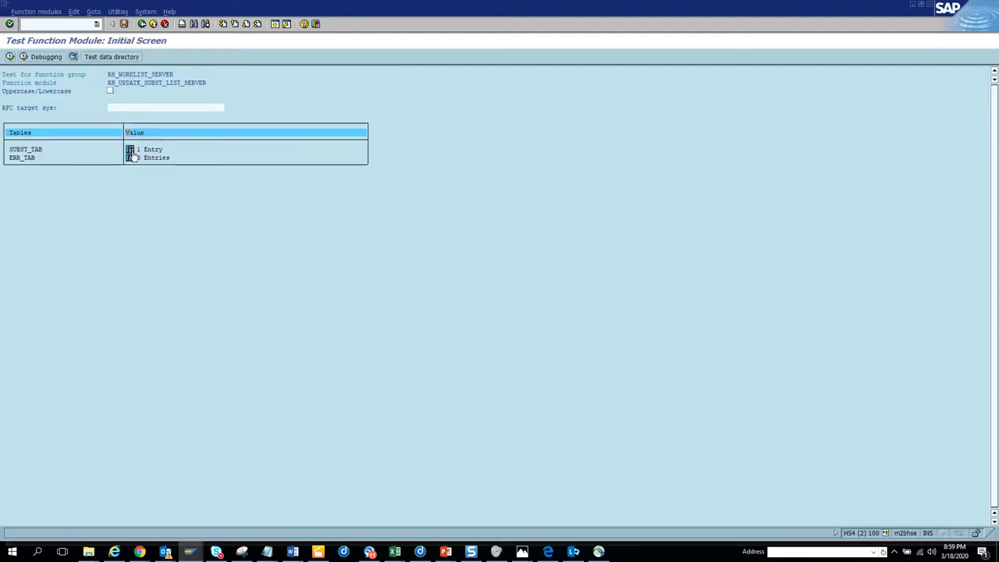
{"action": "left_click", "coordinate": [131, 151]}
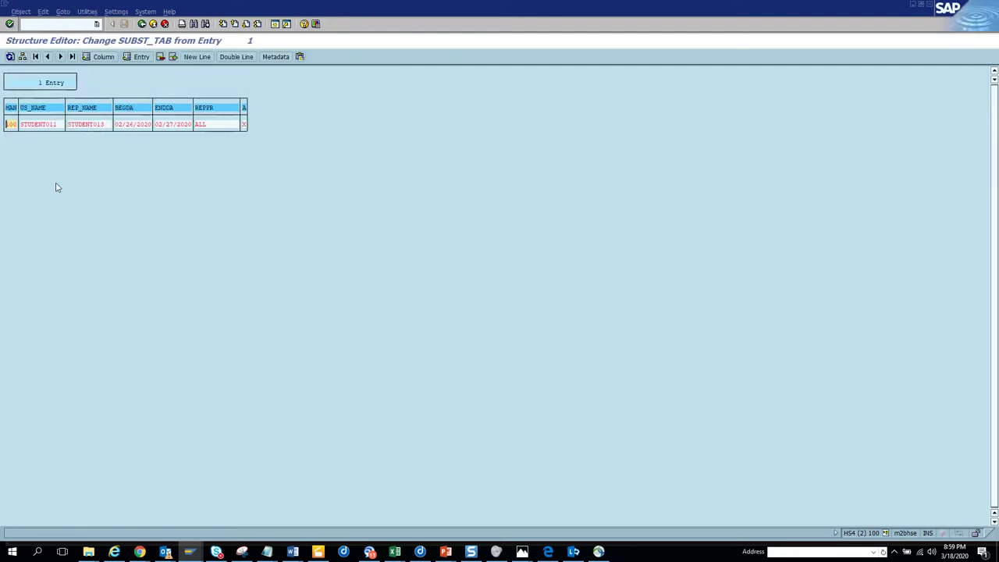
{"action": "left_click", "coordinate": [59, 124]}
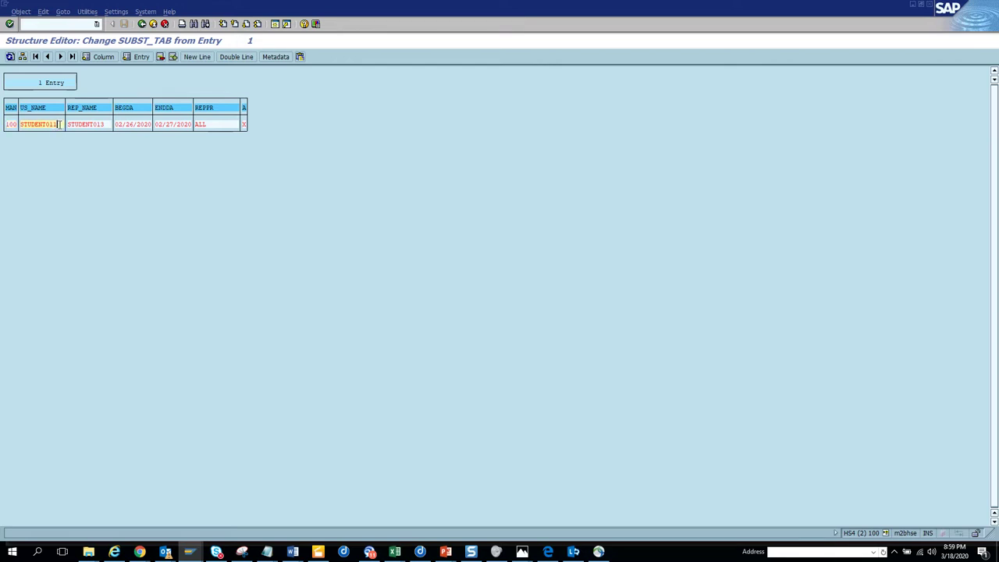
{"action": "left_click", "coordinate": [274, 25]}
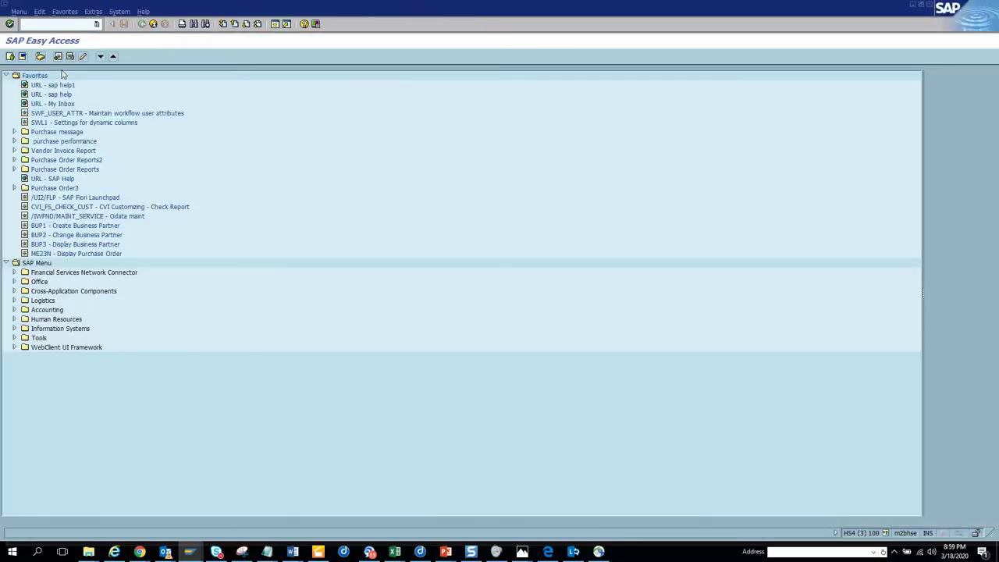
- Start workload analysis (swdd) and run it for a user ID taken from history
{"action": "type", "text": "sw"}
{"action": "type", "text": "dd"}
{"action": "key", "text": "Return"}
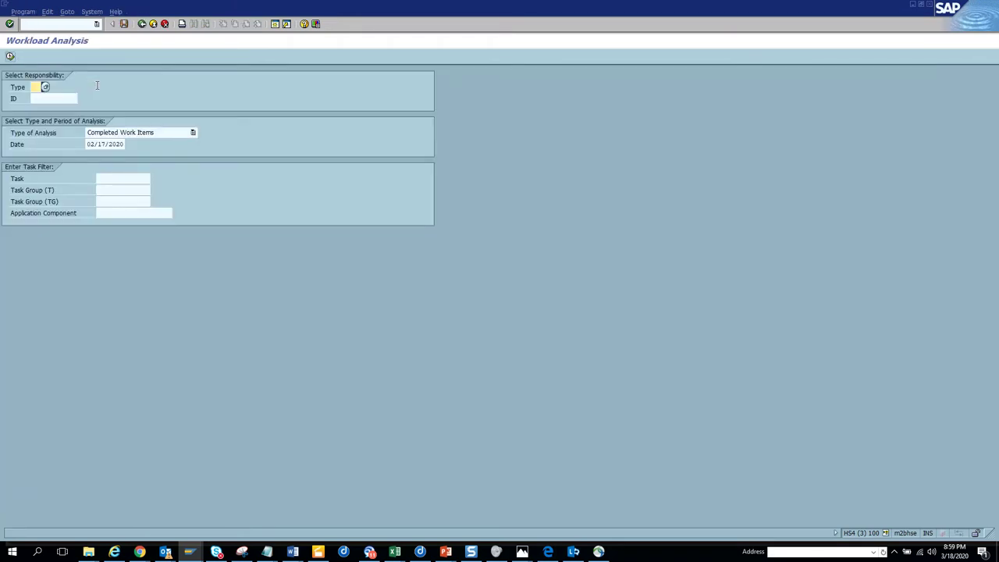
{"action": "type", "text": "us"}
{"action": "left_click", "coordinate": [68, 98]}
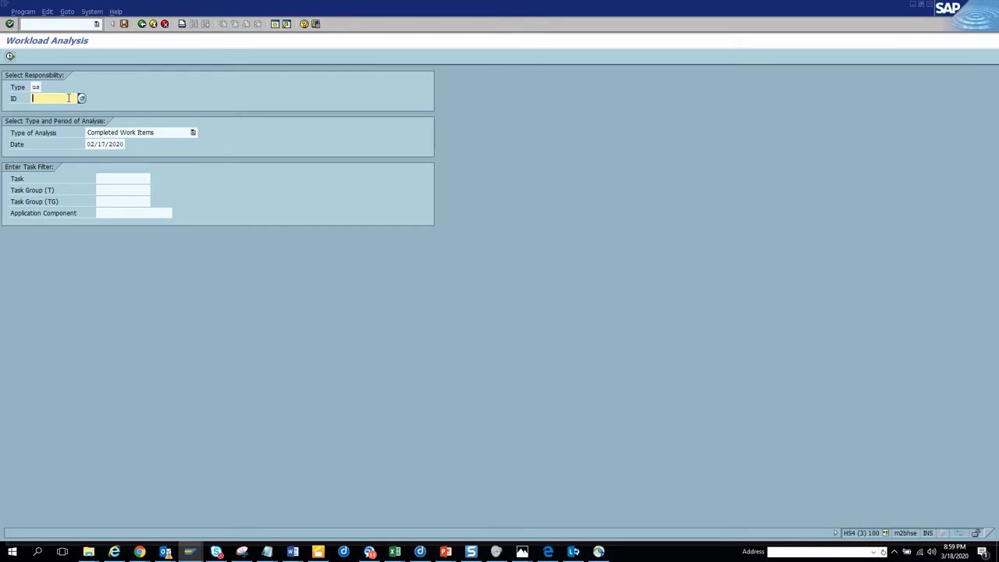
{"action": "left_click", "coordinate": [69, 98]}
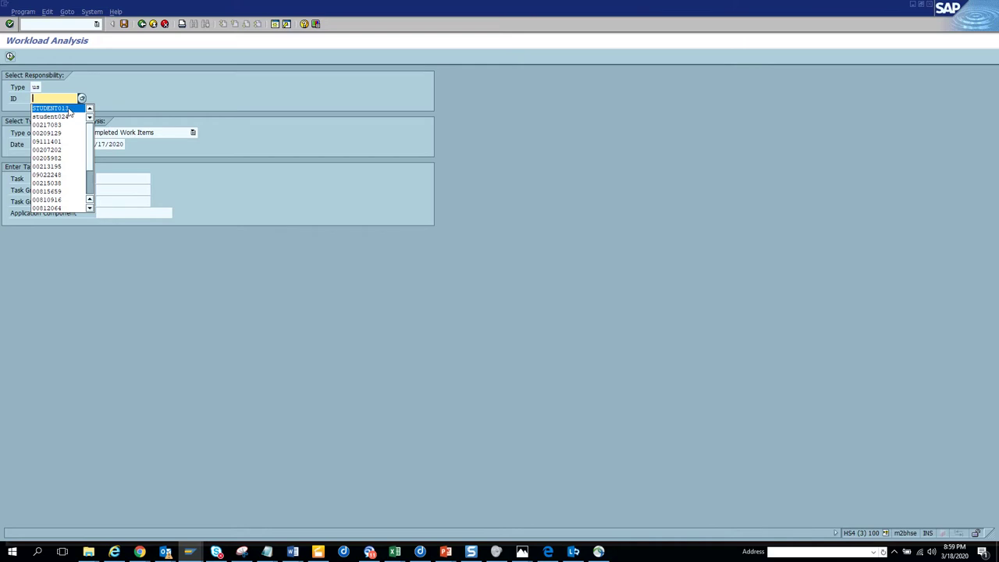
{"action": "left_click", "coordinate": [68, 109]}
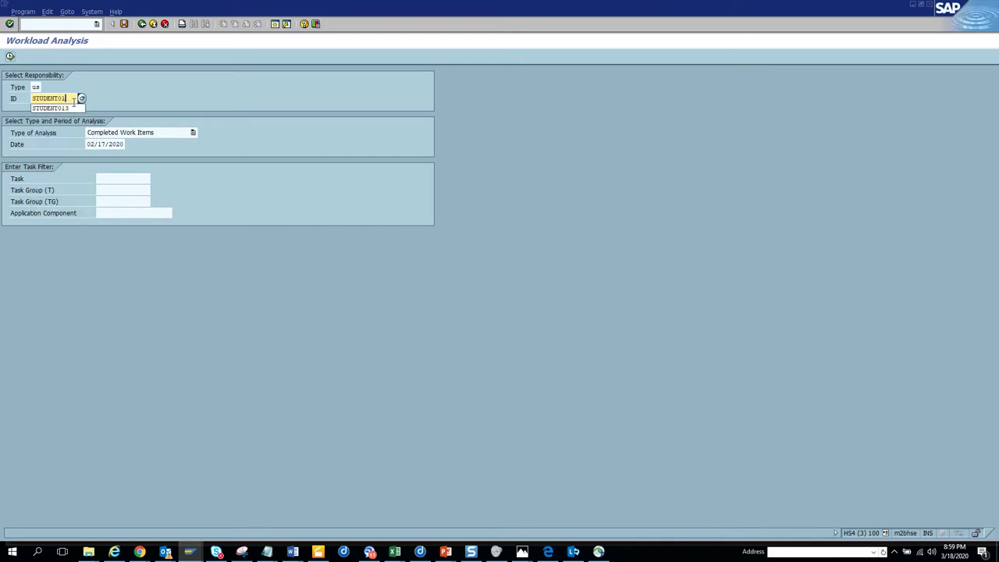
{"action": "left_click", "coordinate": [10, 56]}
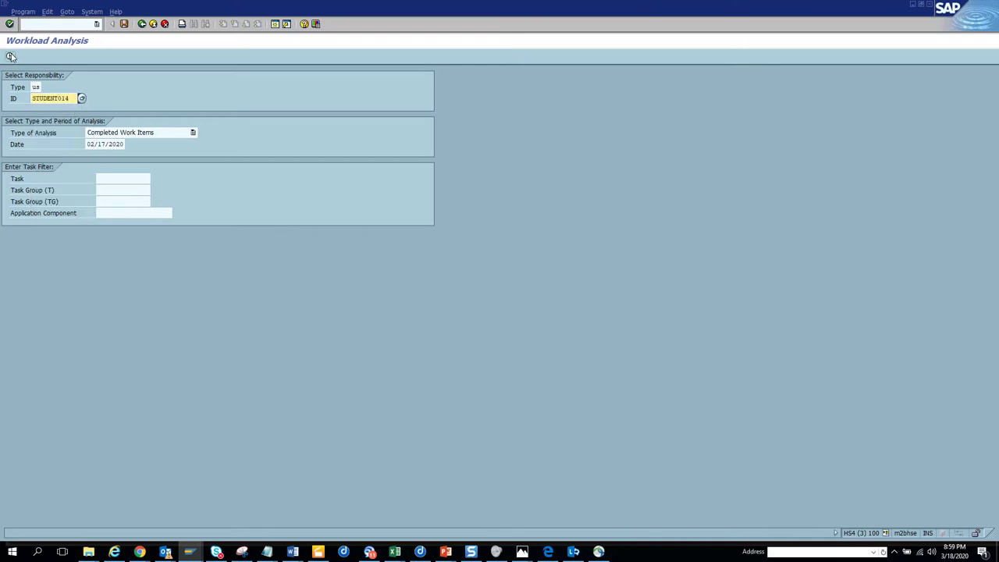
- Correct the user ID's last digit to 3 and analyse Work Items to Be Completed
{"action": "left_click", "coordinate": [71, 98]}
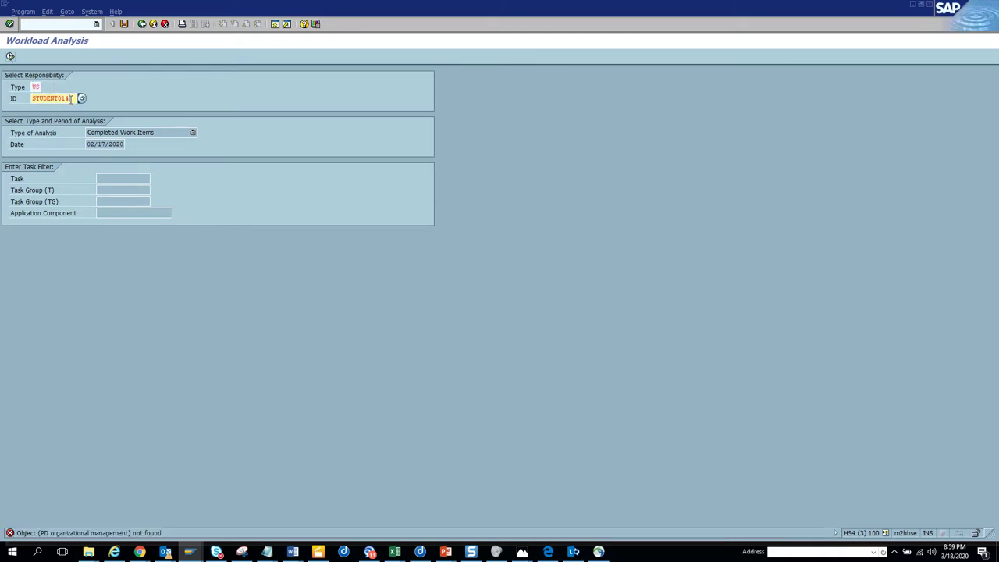
{"action": "key", "text": "BackSpace"}
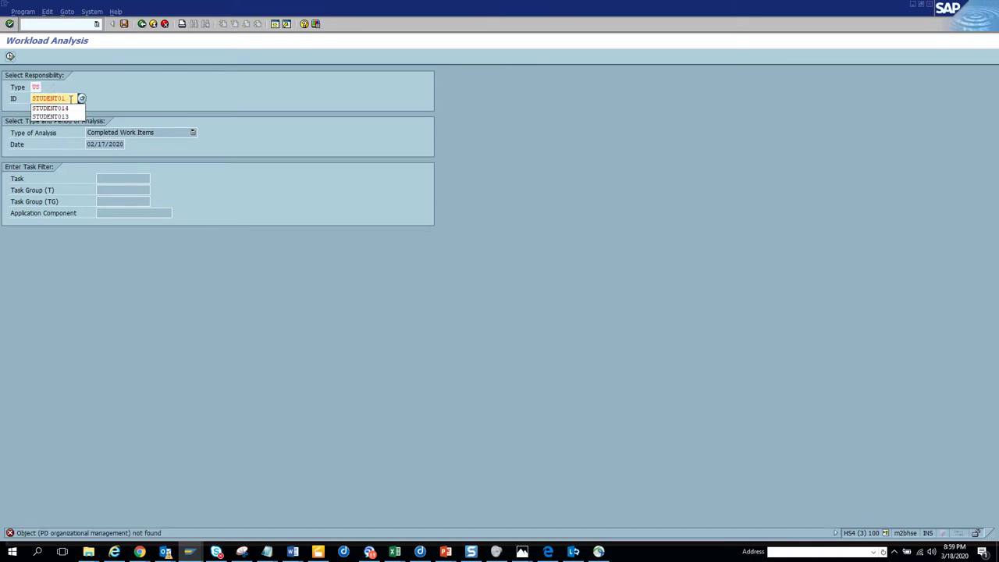
{"action": "type", "text": "3"}
{"action": "key", "text": "Return"}
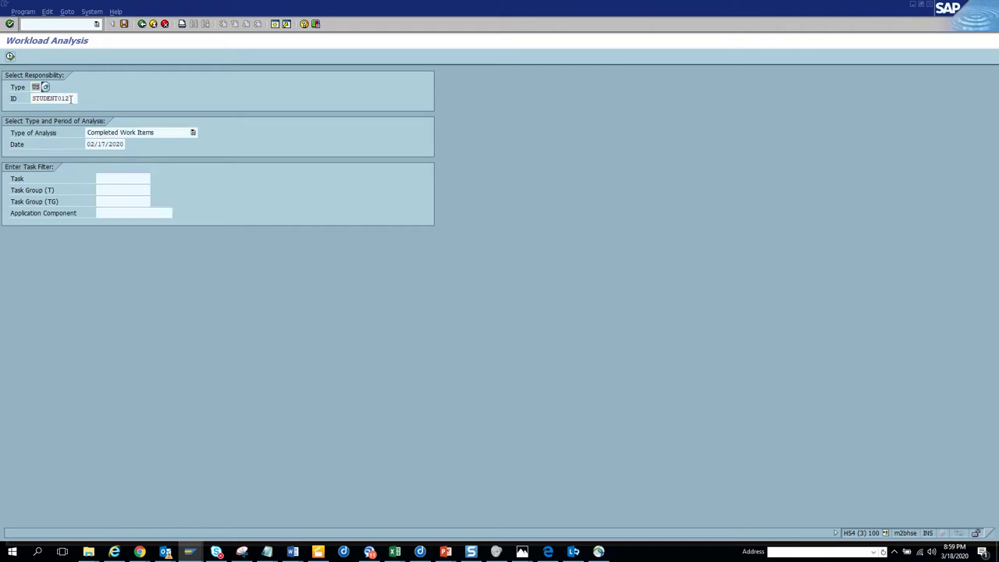
{"action": "left_click", "coordinate": [109, 132]}
{"action": "left_click", "coordinate": [111, 150]}
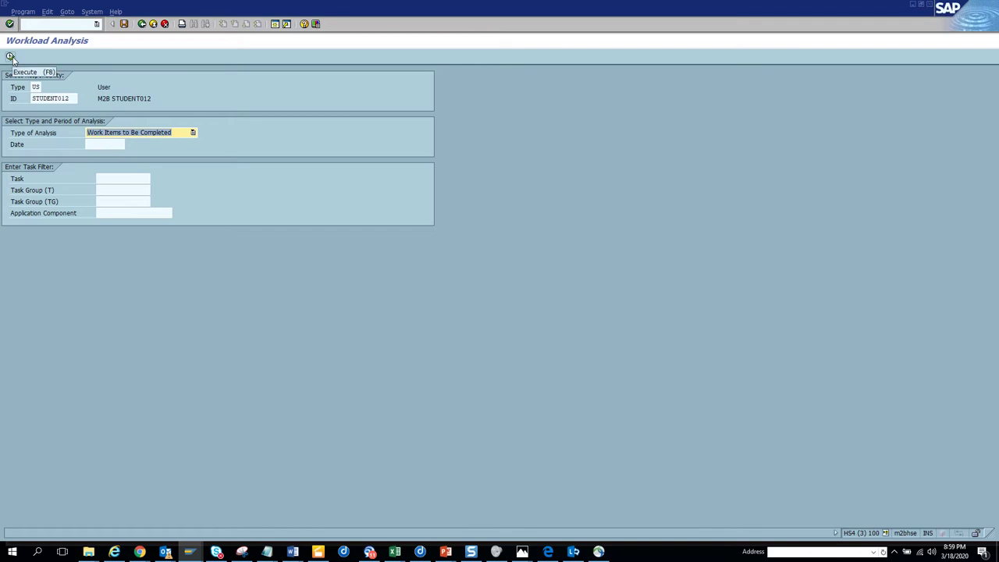
{"action": "left_click", "coordinate": [10, 57]}
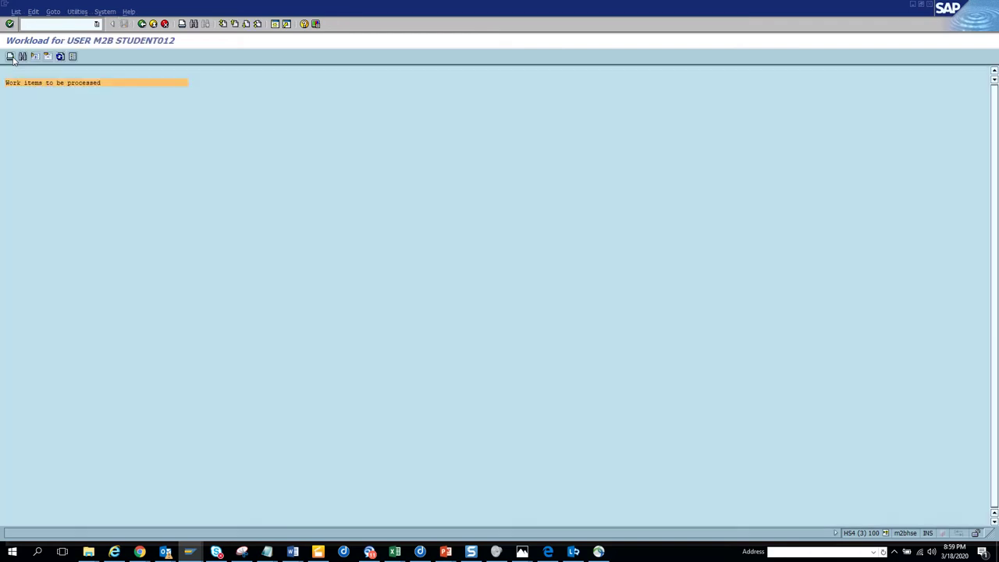
- Rerun the analysis for further student user IDs ending 09 and 3, finding empty lists
{"action": "left_click", "coordinate": [141, 23]}
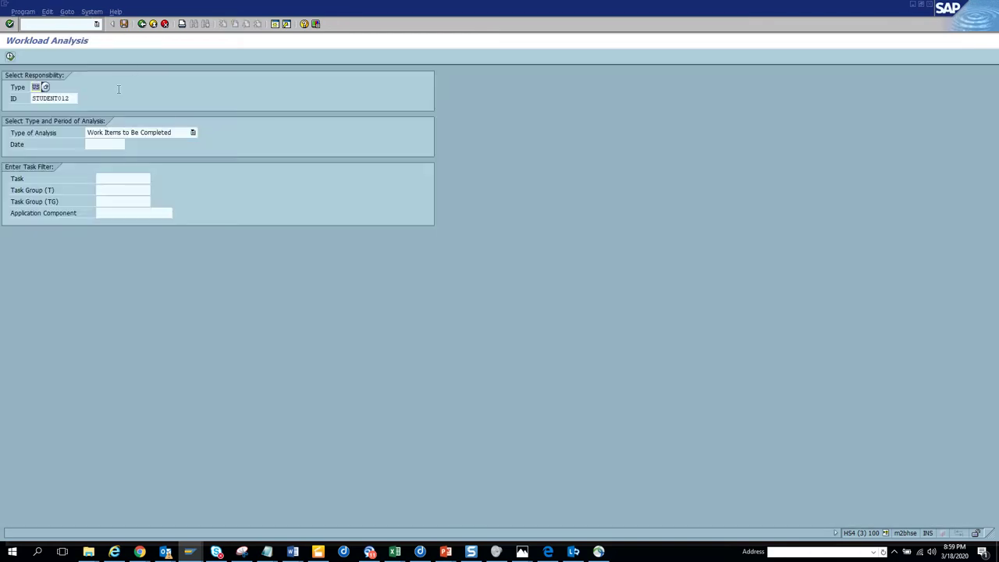
{"action": "left_click", "coordinate": [61, 99]}
{"action": "key", "text": "BackSpace"}
{"action": "key", "text": "BackSpace"}
{"action": "type", "text": "09"}
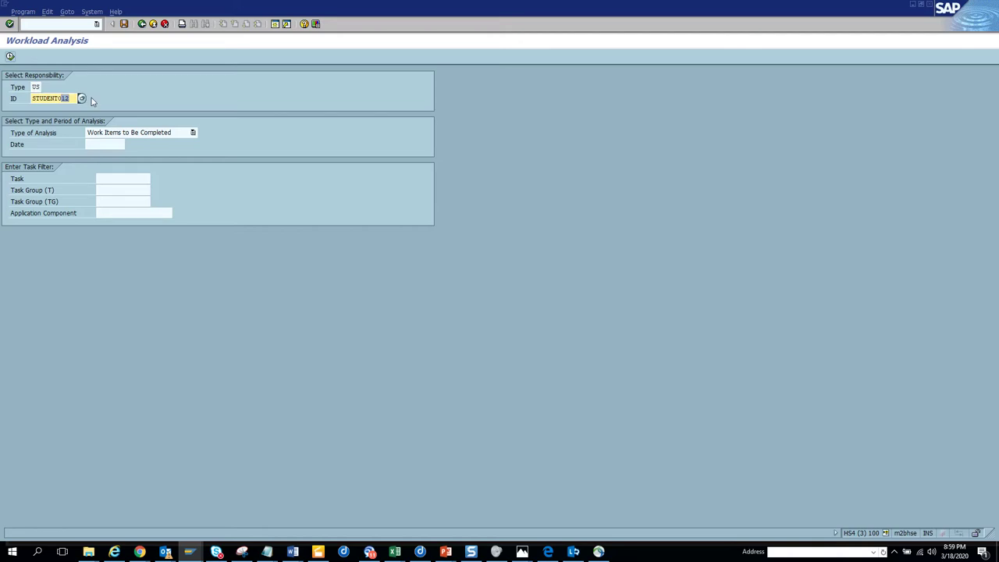
{"action": "left_click", "coordinate": [10, 56]}
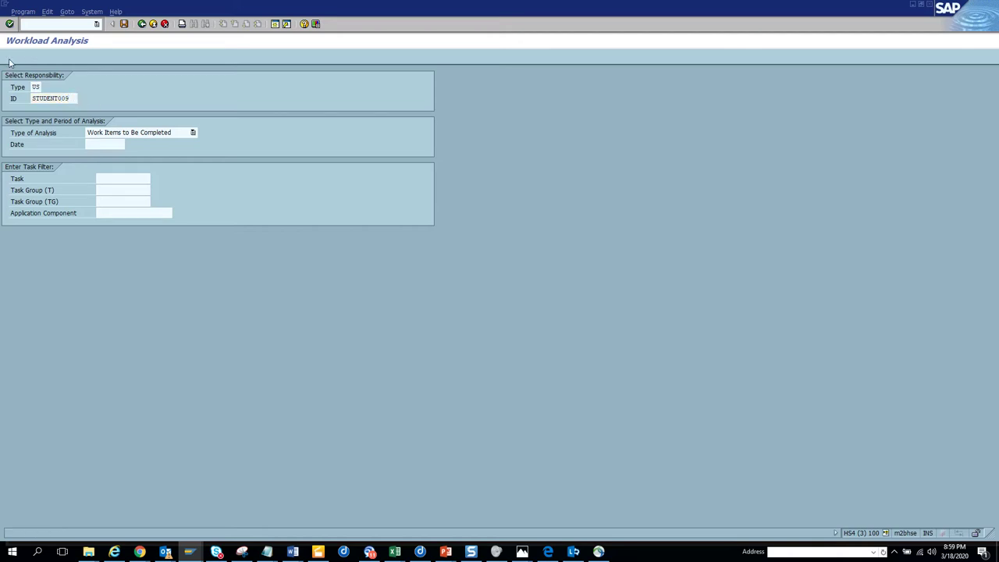
{"action": "left_click", "coordinate": [141, 24]}
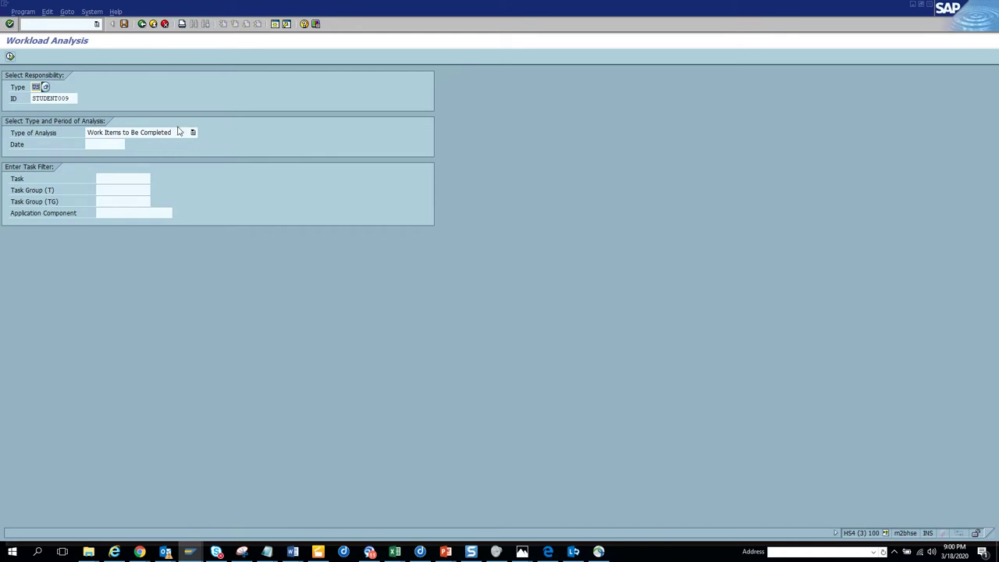
{"action": "left_click", "coordinate": [77, 97]}
{"action": "key", "text": "BackSpace"}
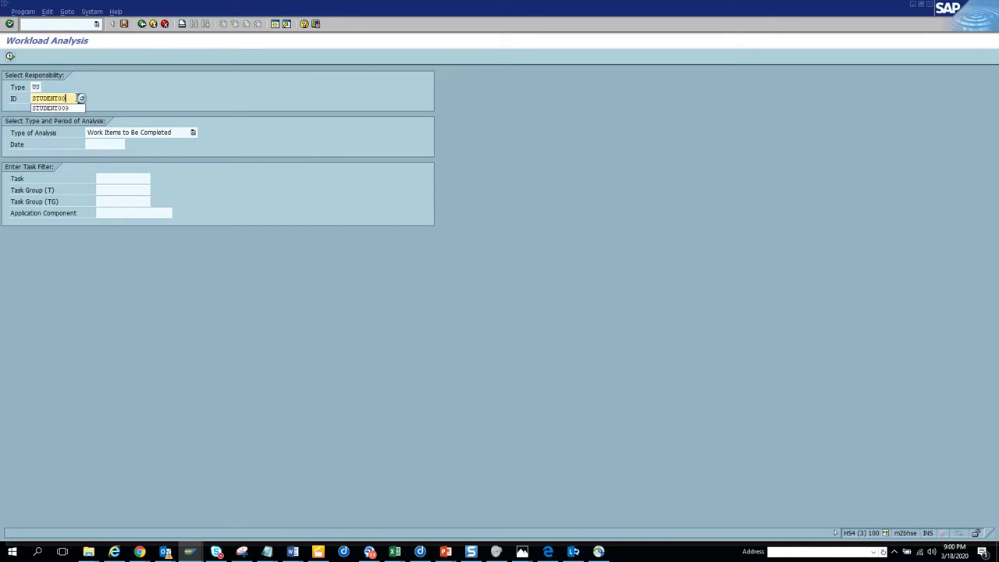
{"action": "type", "text": "3"}
{"action": "left_click", "coordinate": [7, 57]}
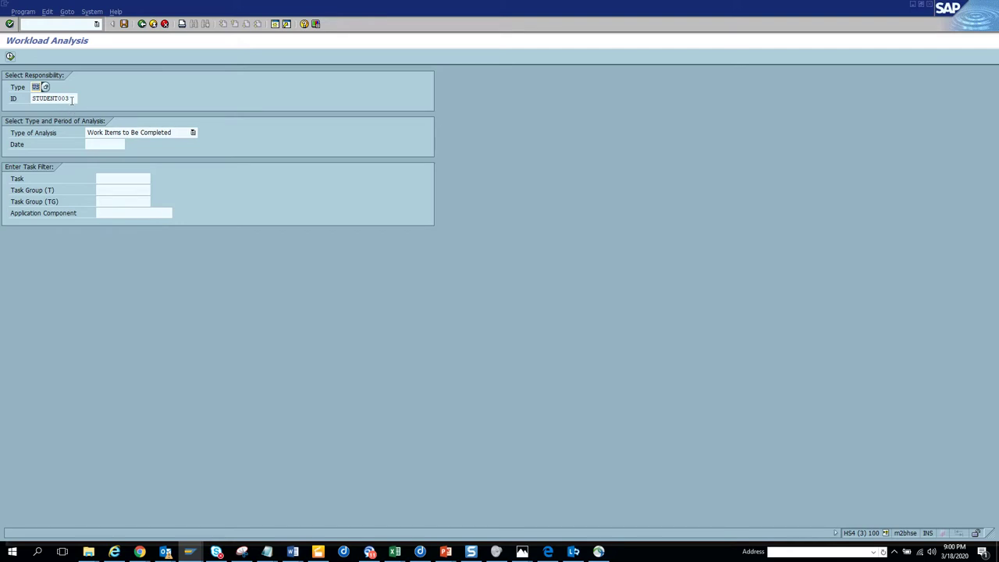
{"action": "left_click", "coordinate": [72, 99]}
- Search users matching 'st', pick a student user, and run the workload analysis for them
{"action": "key", "text": "Return"}
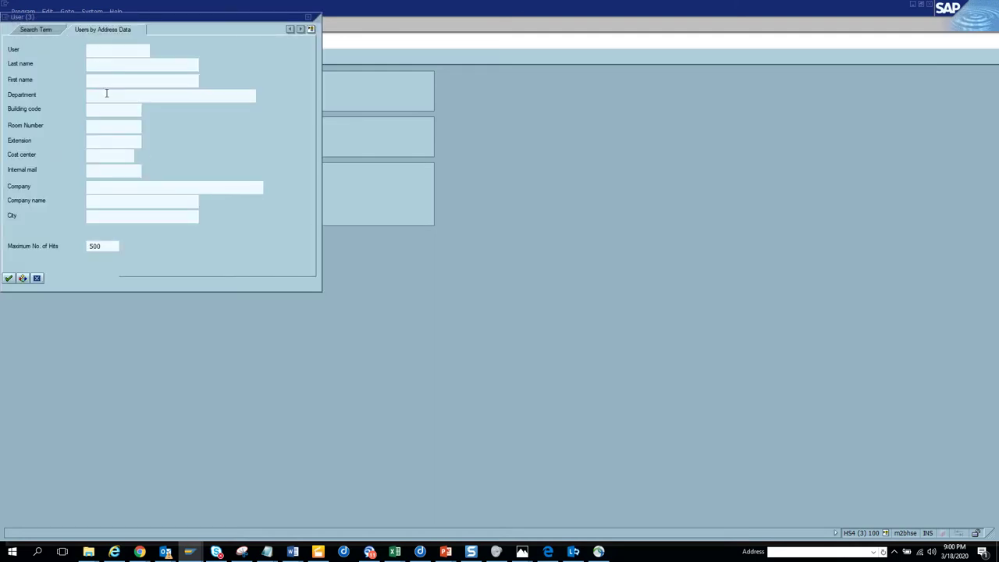
{"action": "left_click", "coordinate": [122, 51]}
{"action": "type", "text": "student*"}
{"action": "key", "text": "Return"}
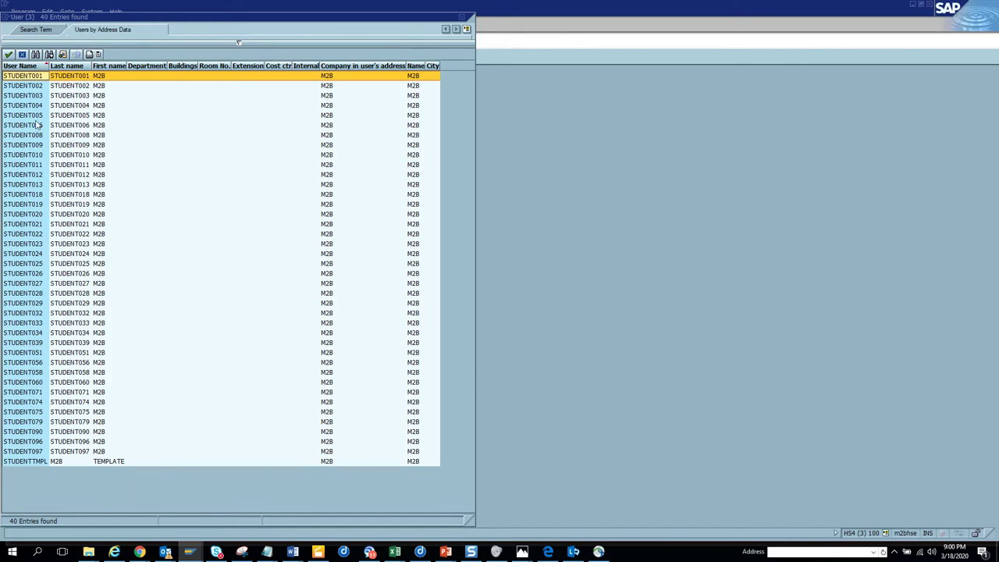
{"action": "left_click", "coordinate": [36, 117]}
{"action": "double_click", "coordinate": [38, 118]}
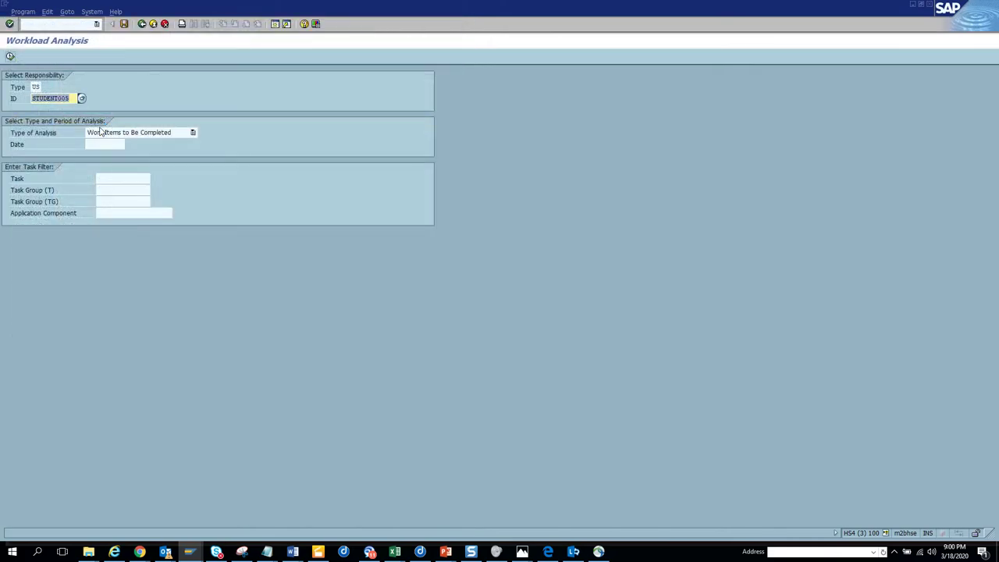
{"action": "left_click", "coordinate": [10, 56]}
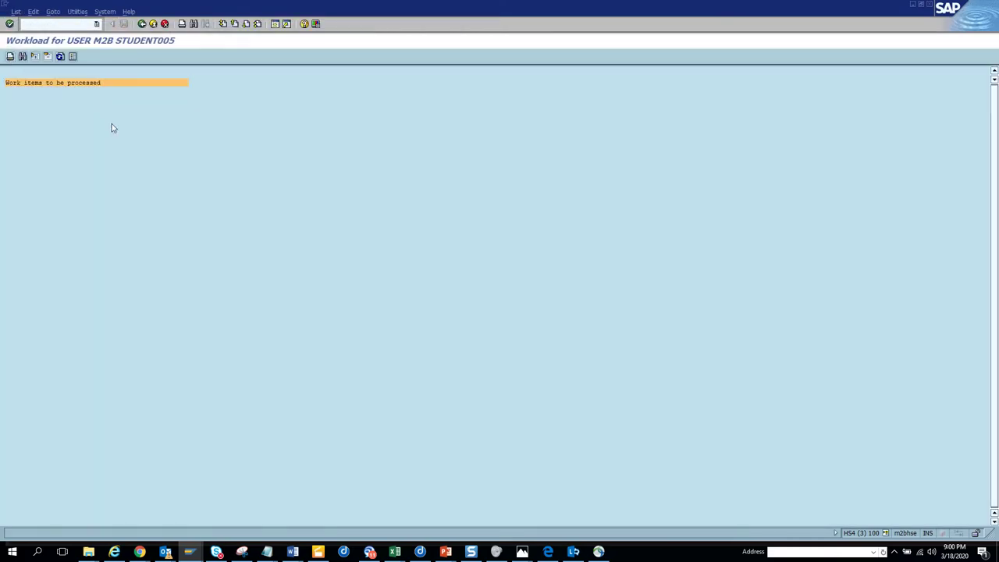
- Change the user ID ending to 03 and rerun, listing 105 unreserved work items
{"action": "left_click", "coordinate": [142, 25]}
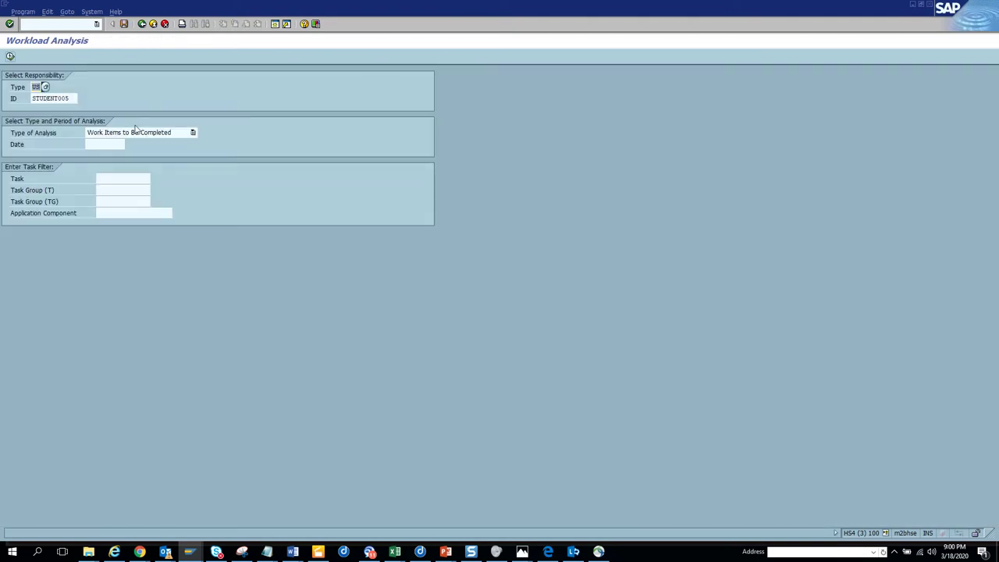
{"action": "left_click", "coordinate": [74, 97]}
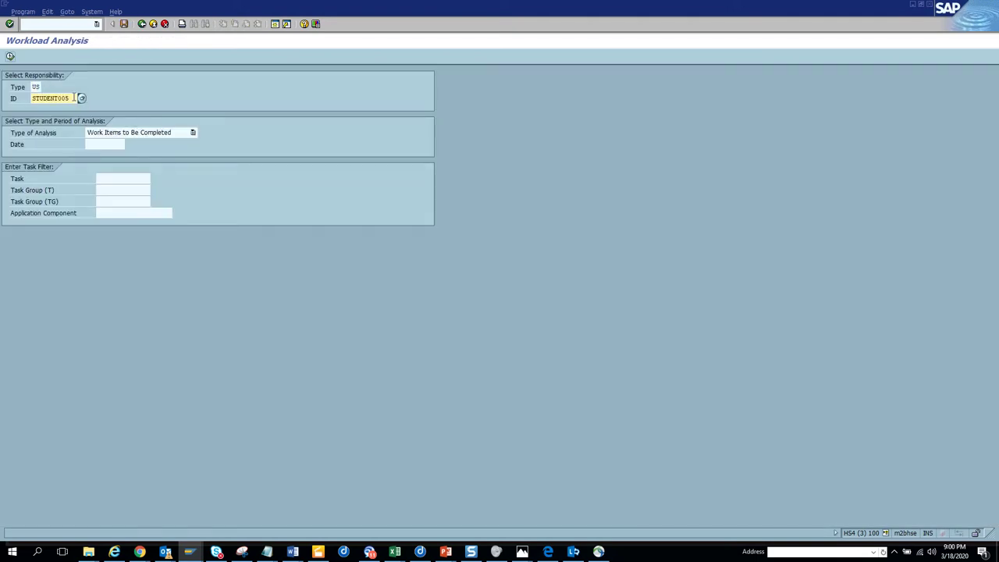
{"action": "left_click_drag", "start_coordinate": [74, 98], "coordinate": [62, 98]}
{"action": "type", "text": "03"}
{"action": "left_click", "coordinate": [11, 56]}
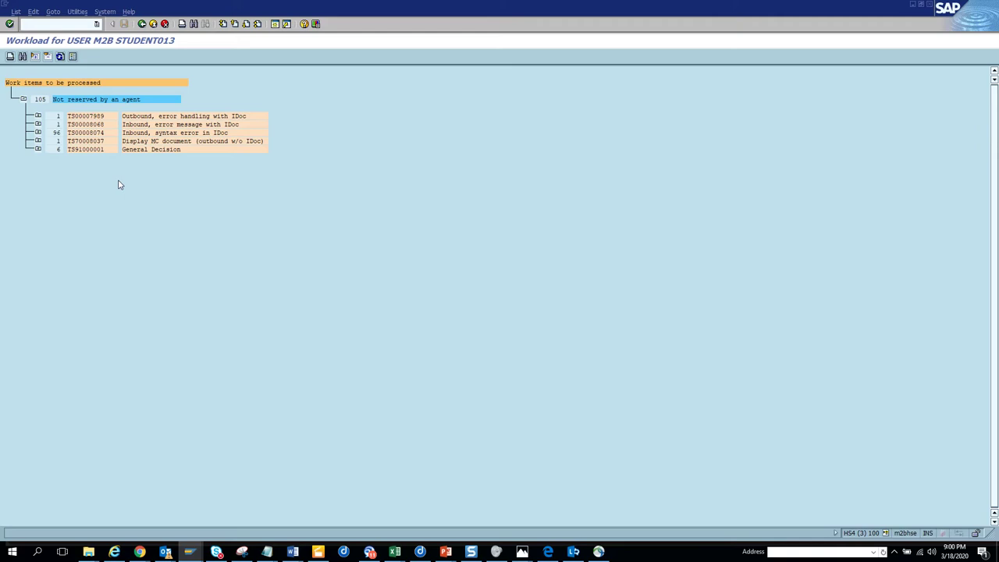
{"action": "key", "text": "alt+Tab"}
{"action": "key", "text": "alt+Tab"}
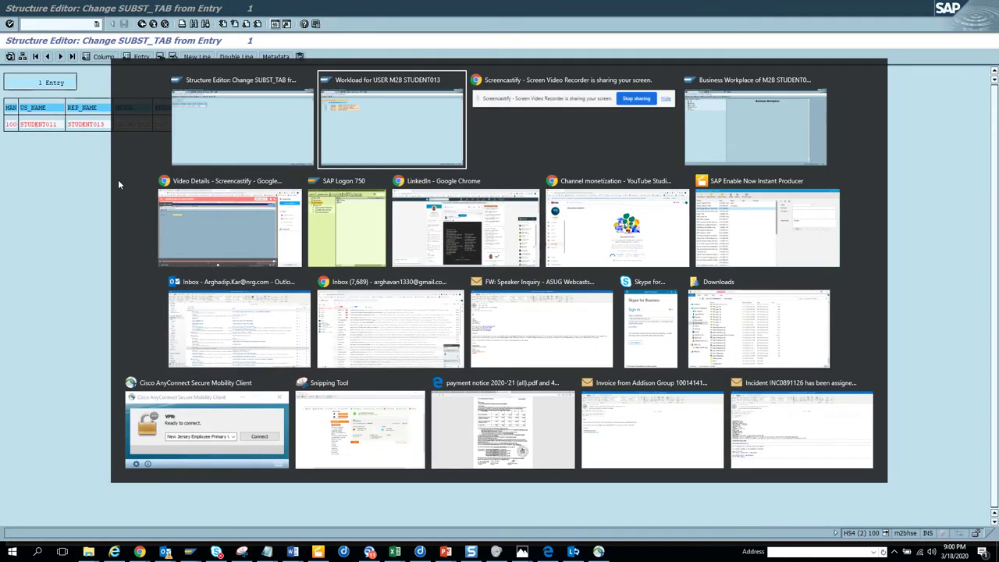
{"action": "key", "text": "alt+Tab"}
{"action": "key", "text": "alt+Tab"}
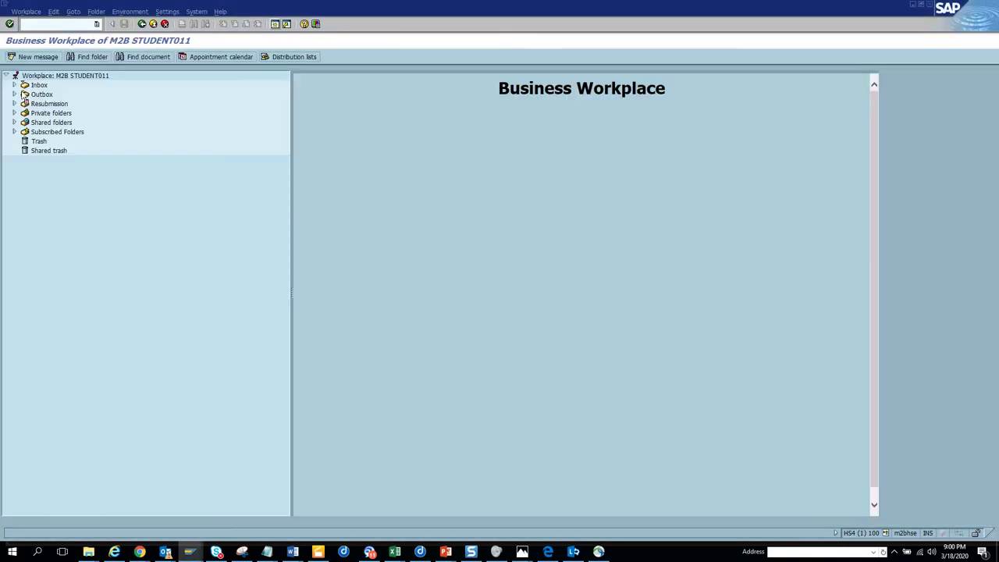
- Expand Inbox > Workflow > Grouped according to task, showing 5 workflow items in three tasks
{"action": "left_click", "coordinate": [14, 85]}
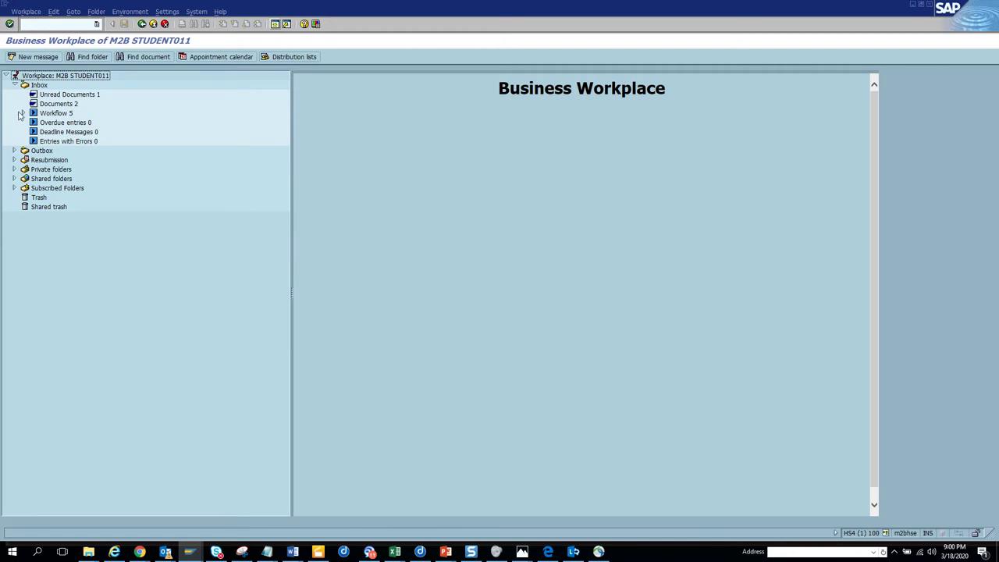
{"action": "left_click", "coordinate": [22, 113]}
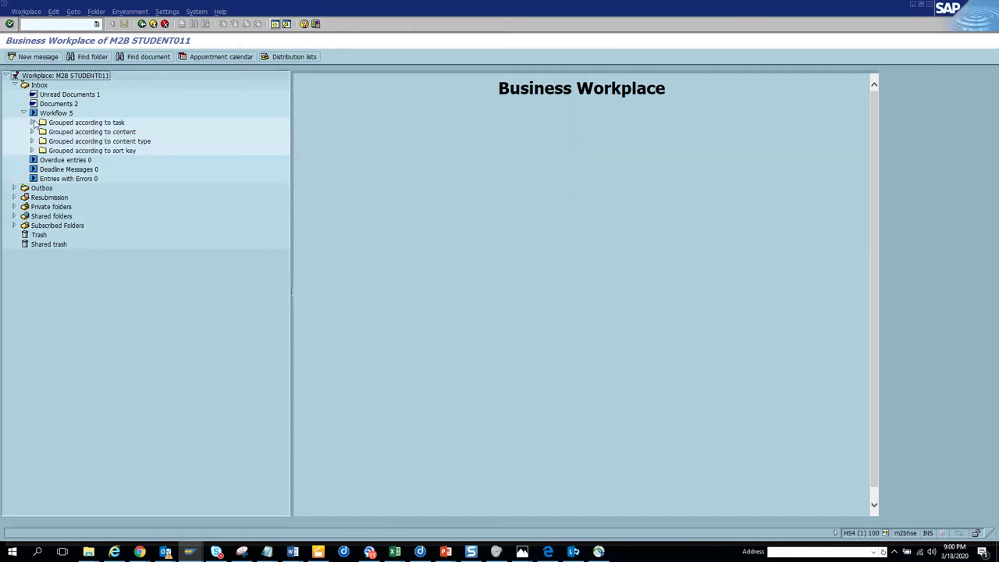
{"action": "left_click", "coordinate": [32, 123]}
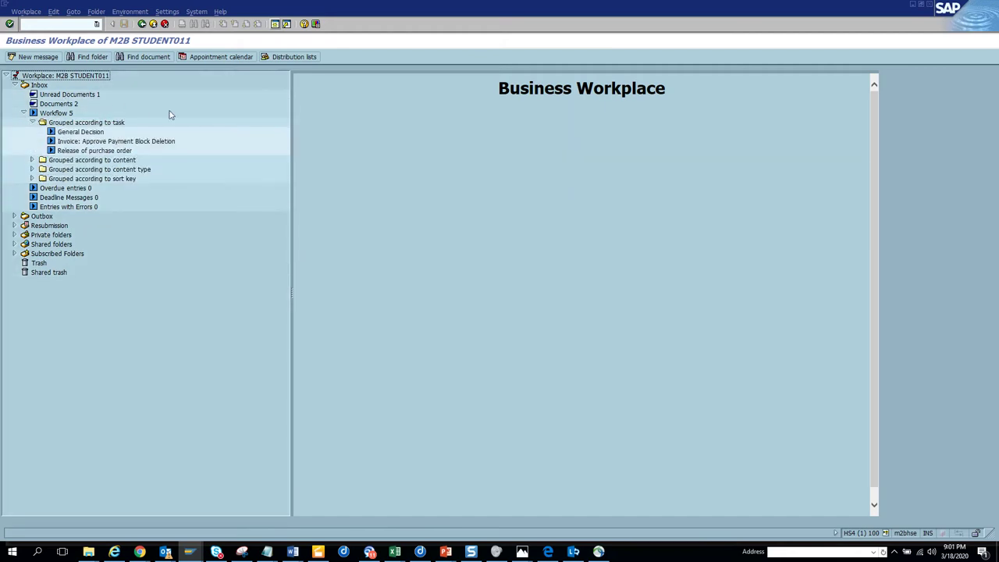
{"action": "key", "text": "alt+Tab"}
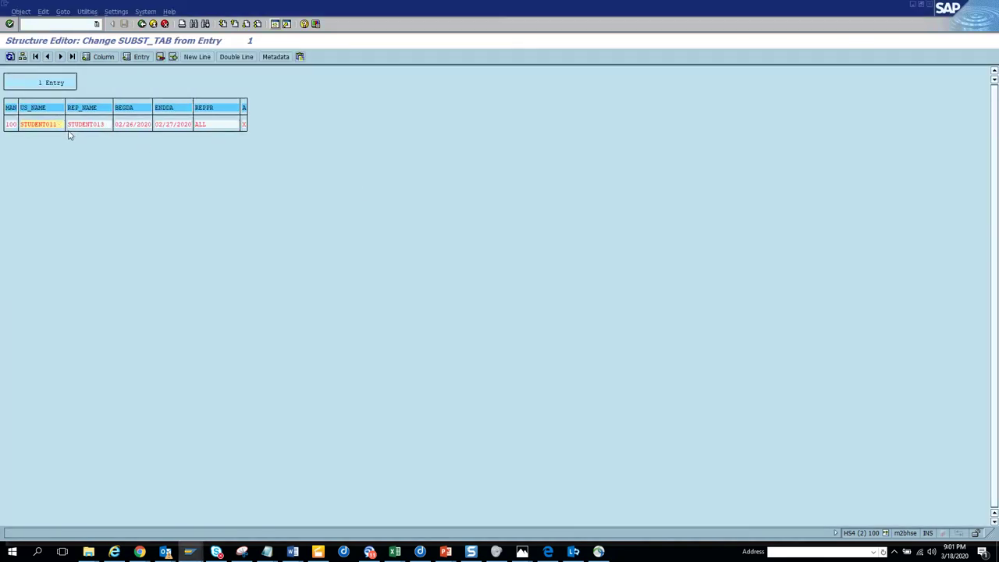
- Set SUBST_TAB's user to STUDENT013, substitute to STUDENT011, and end date to 02/27/2021
{"action": "left_click", "coordinate": [58, 124]}
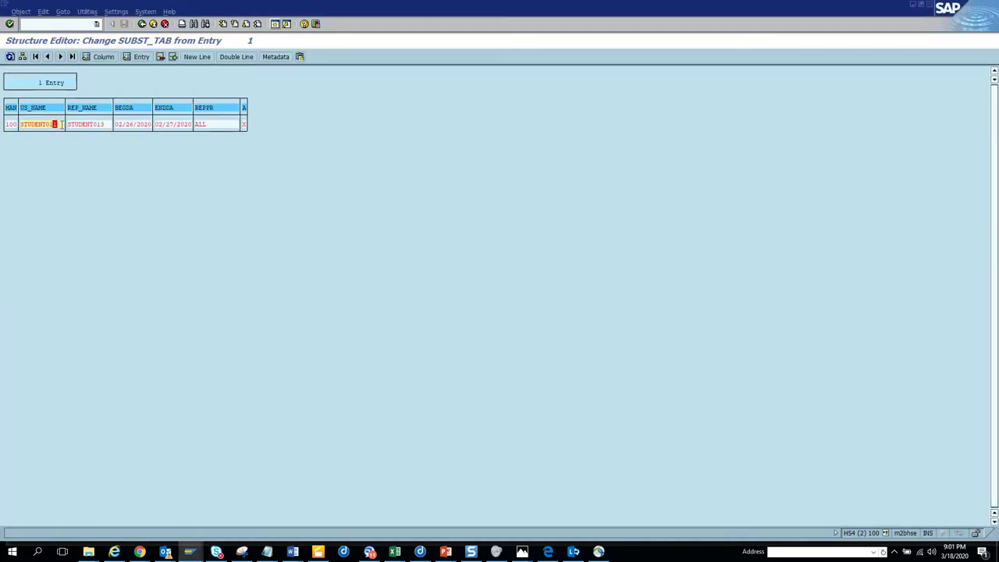
{"action": "type", "text": "3"}
{"action": "left_click", "coordinate": [102, 124]}
{"action": "type", "text": "1"}
{"action": "left_click", "coordinate": [186, 124]}
{"action": "type", "text": "21"}
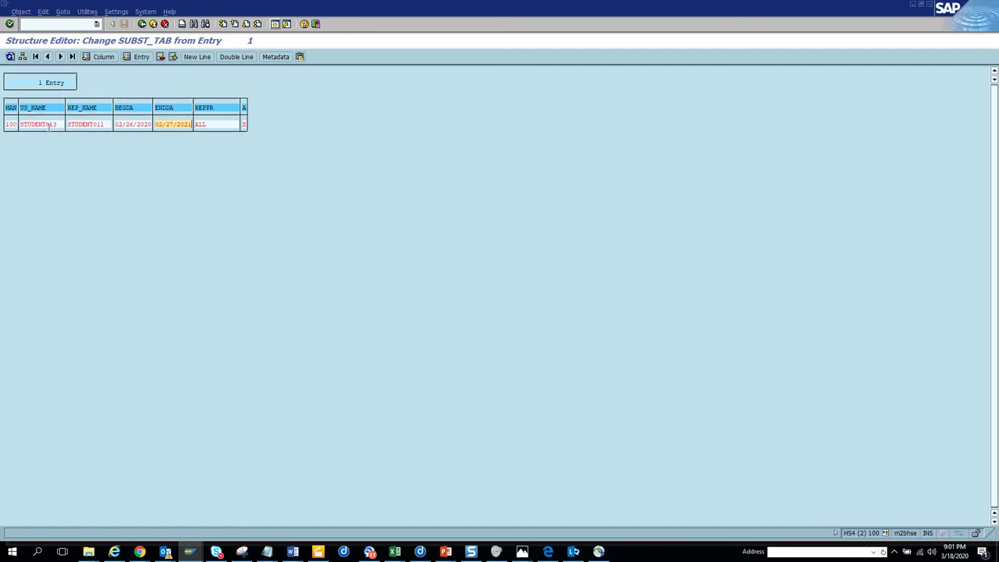
- Verify the US_NAME, REP_NAME and ALL profile values, then return to the test screen
{"action": "left_click", "coordinate": [43, 125]}
{"action": "left_click_drag", "start_coordinate": [56, 123], "coordinate": [2, 123]}
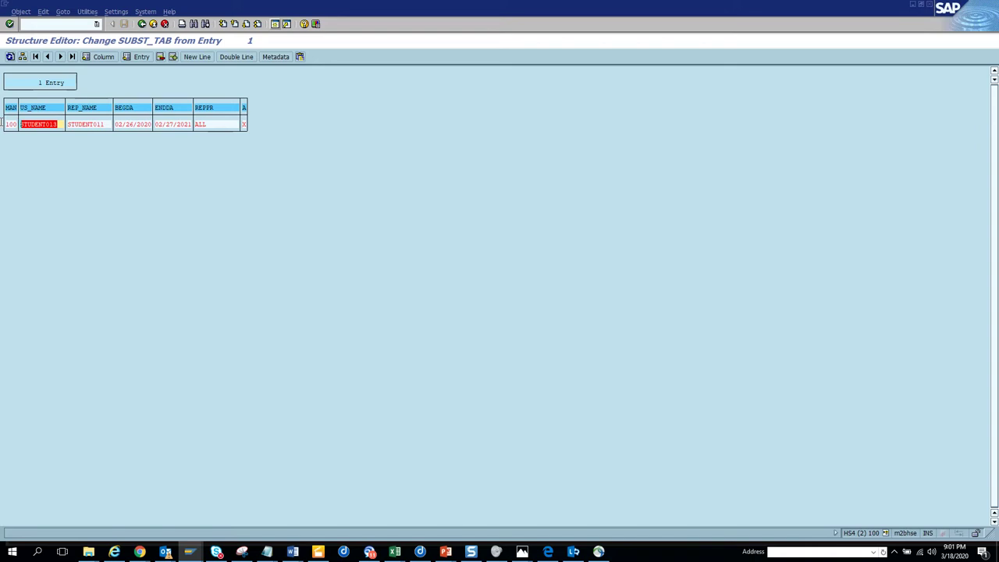
{"action": "left_click", "coordinate": [99, 123]}
{"action": "double_click", "coordinate": [207, 125]}
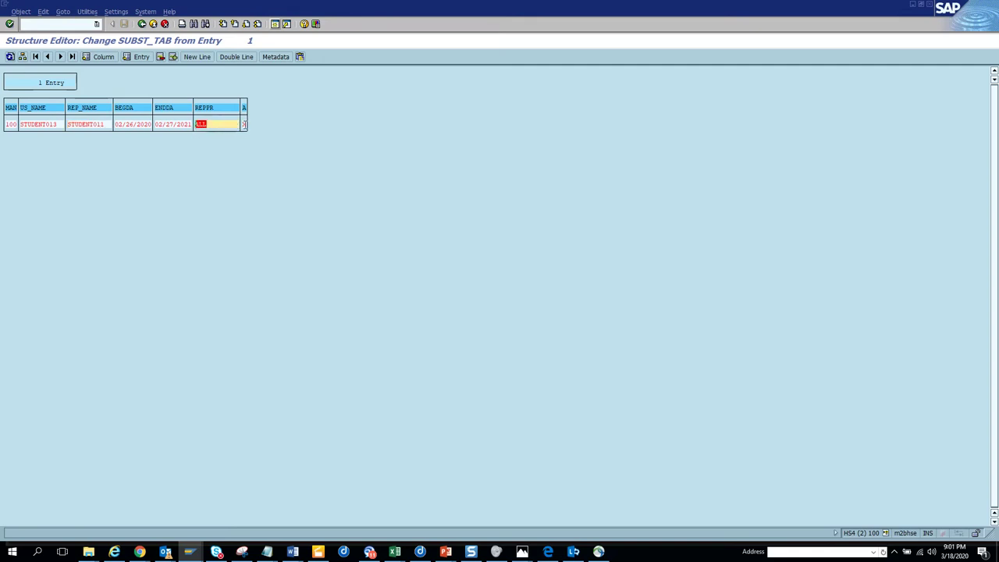
{"action": "left_click", "coordinate": [153, 24]}
{"action": "key", "text": "alt+Tab"}
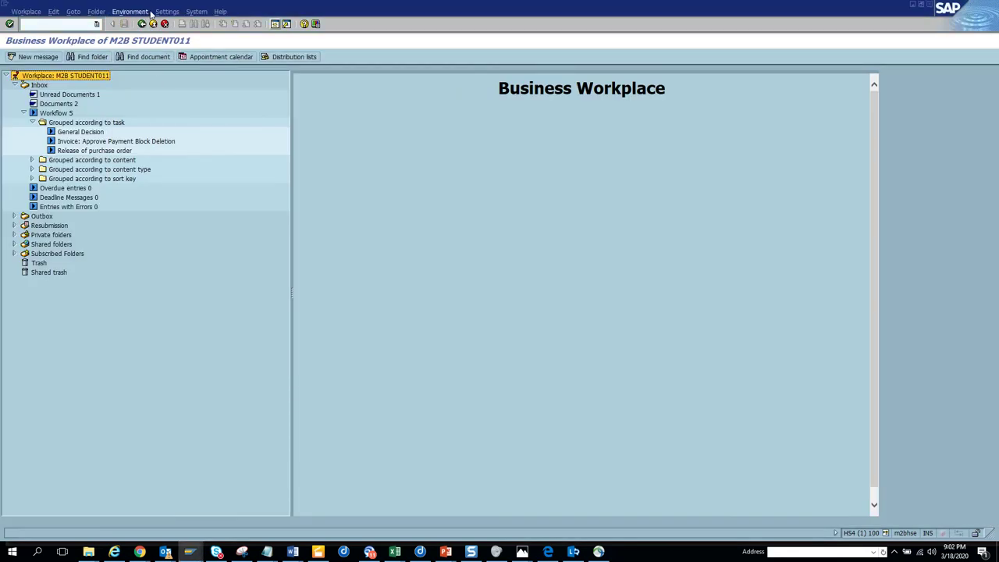
- Open Settings > Workflow settings > Edit Substitute to view the empty Personal Substitutes list
{"action": "left_click", "coordinate": [167, 12]}
{"action": "mouse_move", "coordinate": [192, 36]}
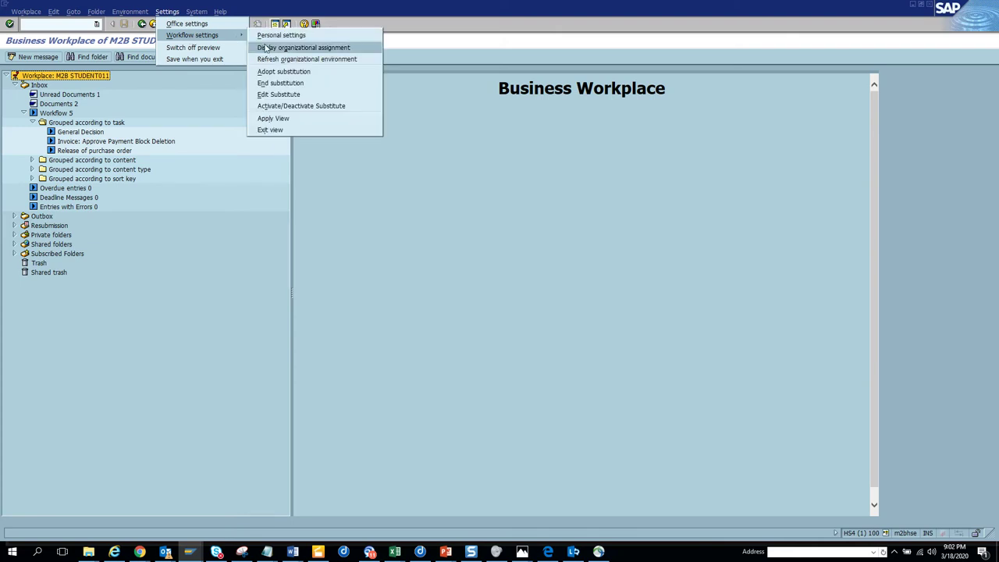
{"action": "left_click", "coordinate": [283, 95]}
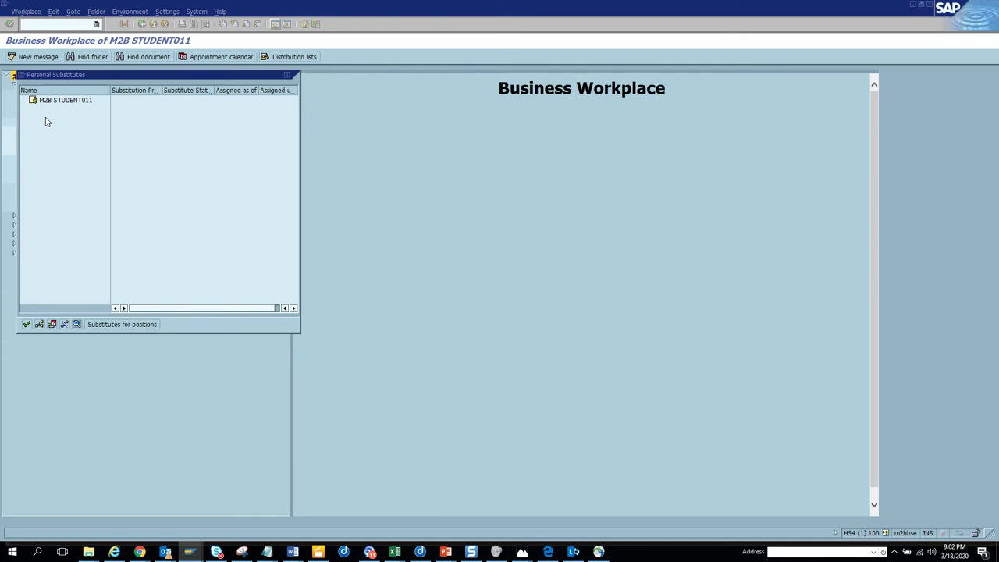
{"action": "key", "text": "alt+Tab"}
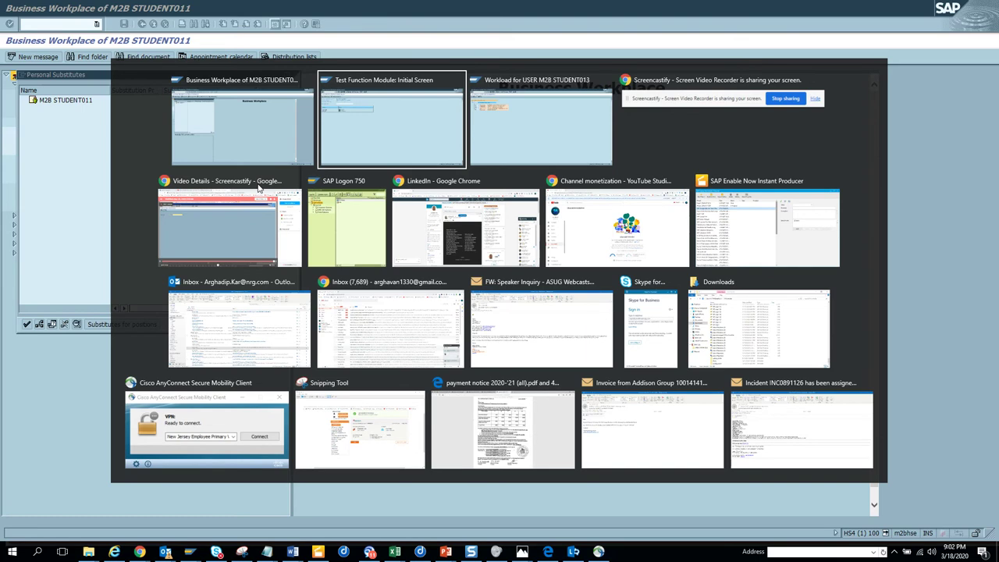
- Execute RH_UPDATE_SUBST_LIST_SERVER, returning one SUBST_TAB entry and no ERR_TAB errors
{"action": "key", "text": "alt+Tab"}
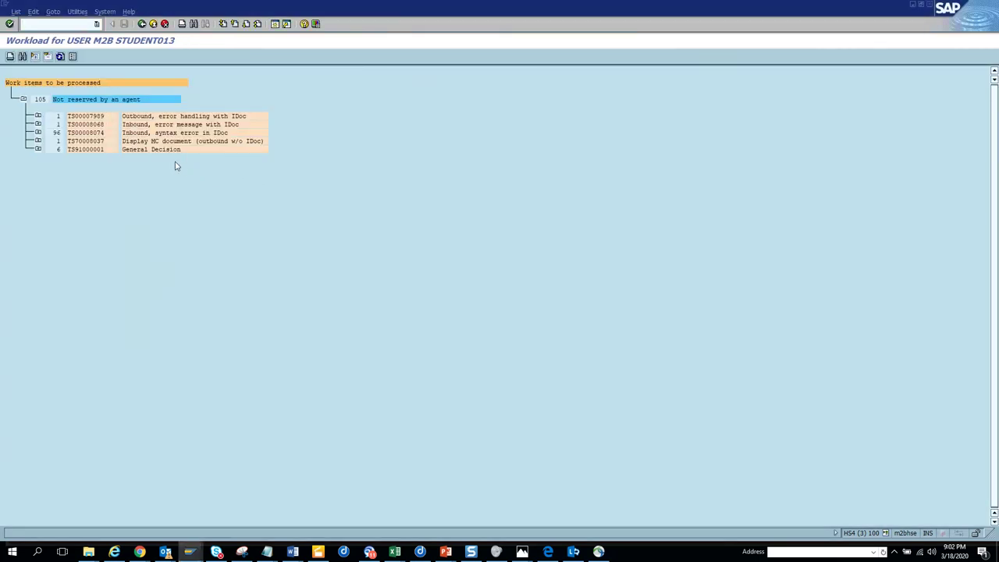
{"action": "key", "text": "alt+Tab"}
{"action": "key", "text": "alt+Tab"}
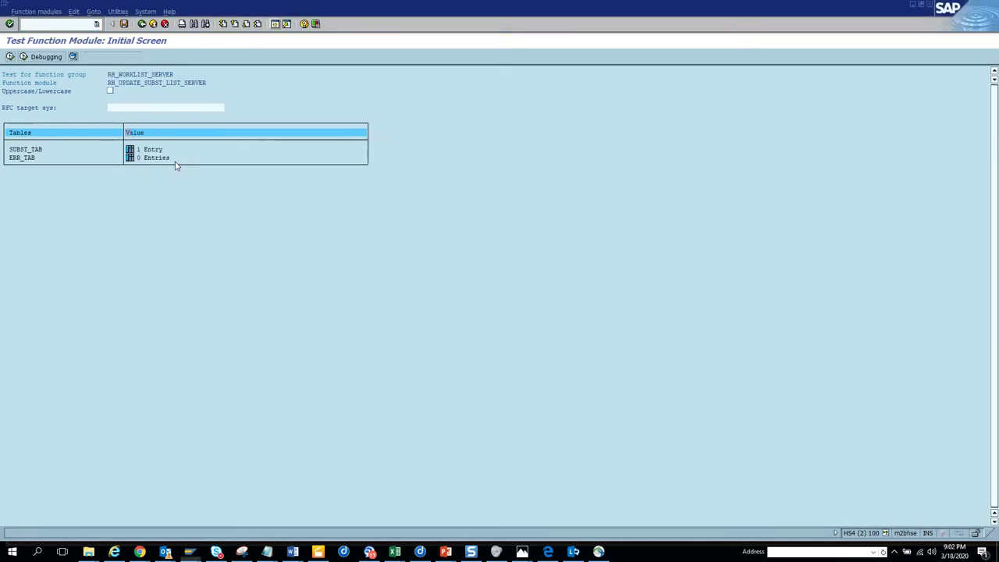
{"action": "left_click", "coordinate": [10, 57]}
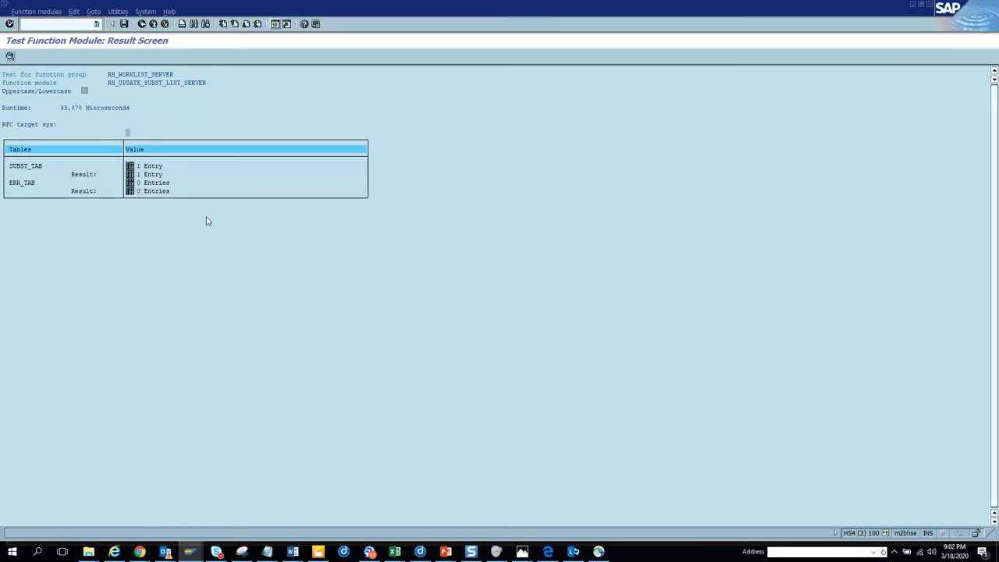
{"action": "key", "text": "alt+Tab"}
{"action": "key", "text": "alt+Tab"}
{"action": "key", "text": "alt+Tab"}
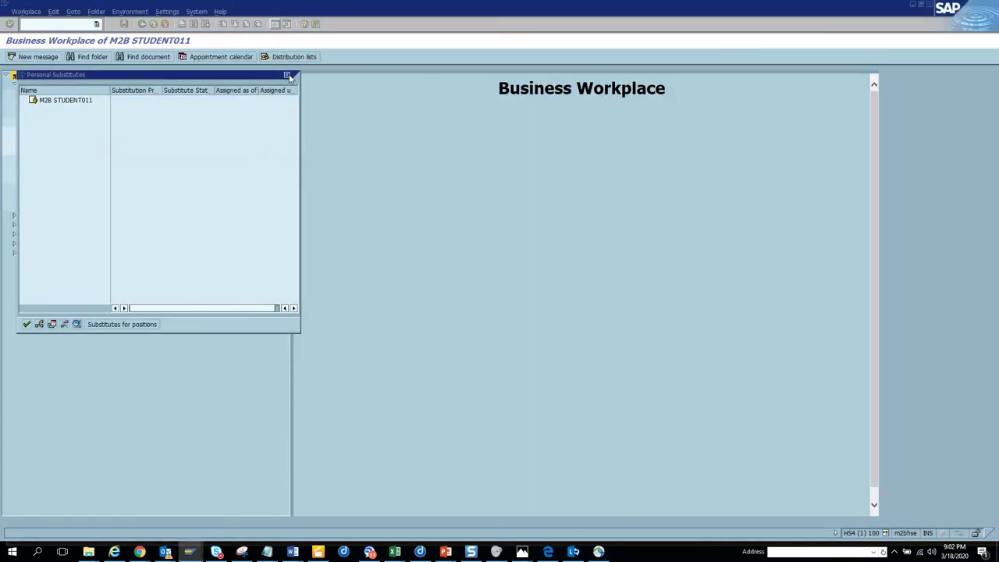
- Close Personal Substitutes, then reopen it via Workflow settings > Edit Substitute and close it again
{"action": "left_click", "coordinate": [291, 76]}
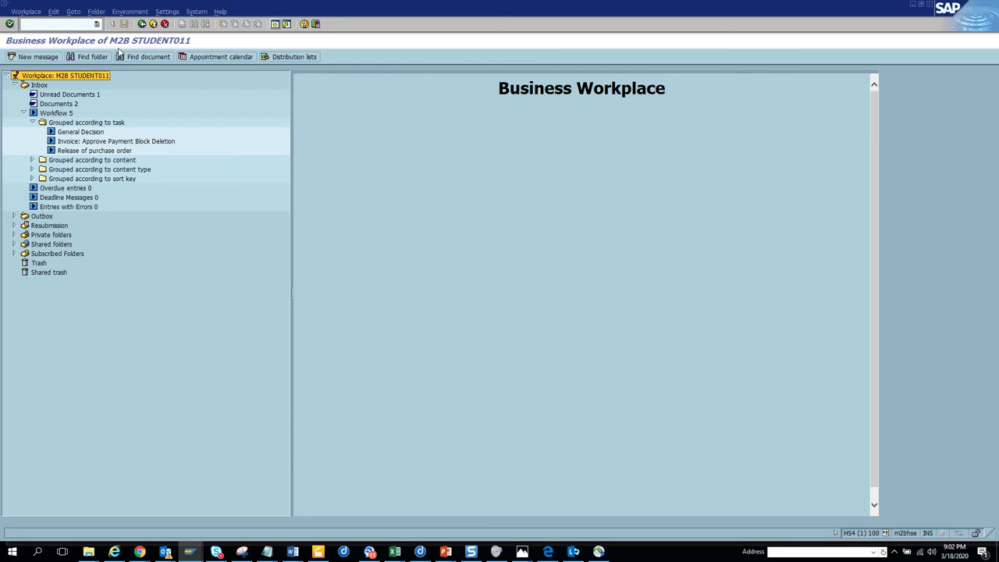
{"action": "left_click", "coordinate": [166, 12]}
{"action": "mouse_move", "coordinate": [218, 35]}
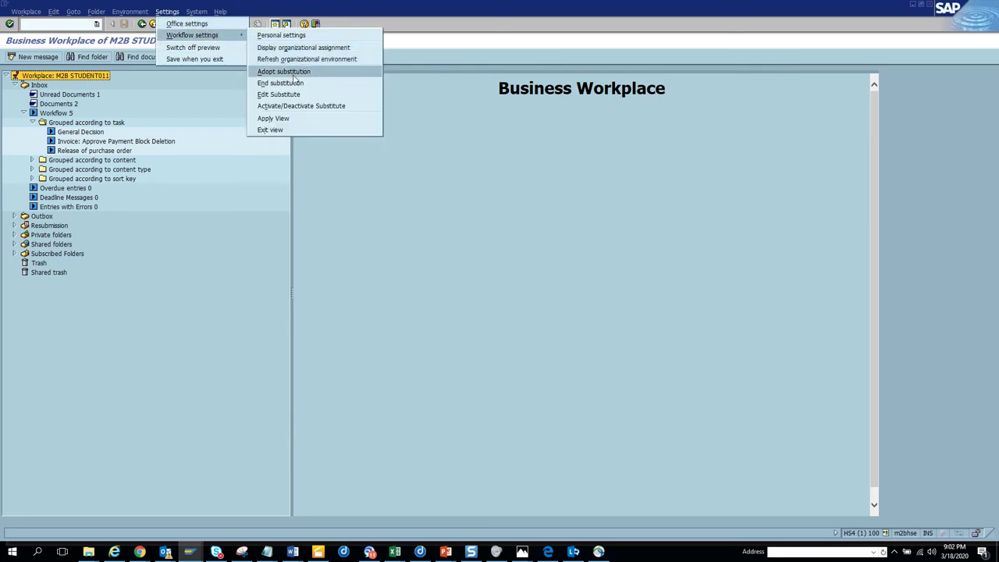
{"action": "left_click", "coordinate": [278, 95]}
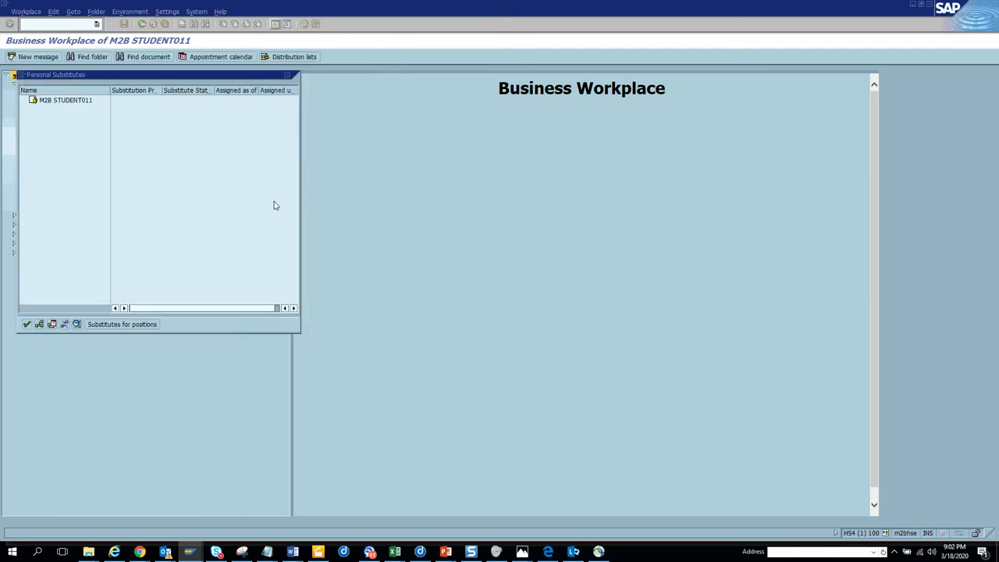
{"action": "left_click", "coordinate": [287, 75]}
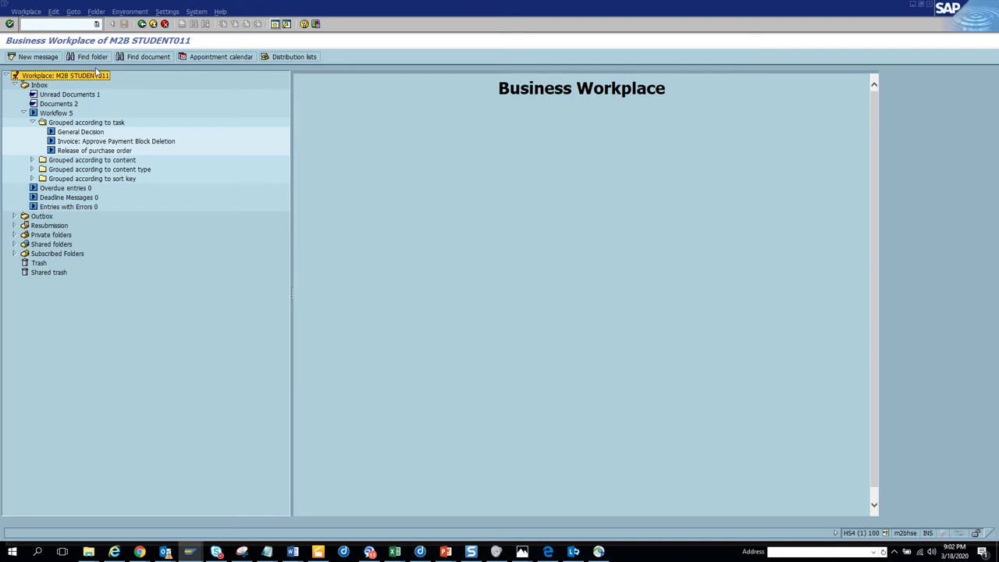
- Show the inbox Workflow folder with its 108 invoice-approval and IDoc syntax-error items
{"action": "left_click", "coordinate": [47, 105]}
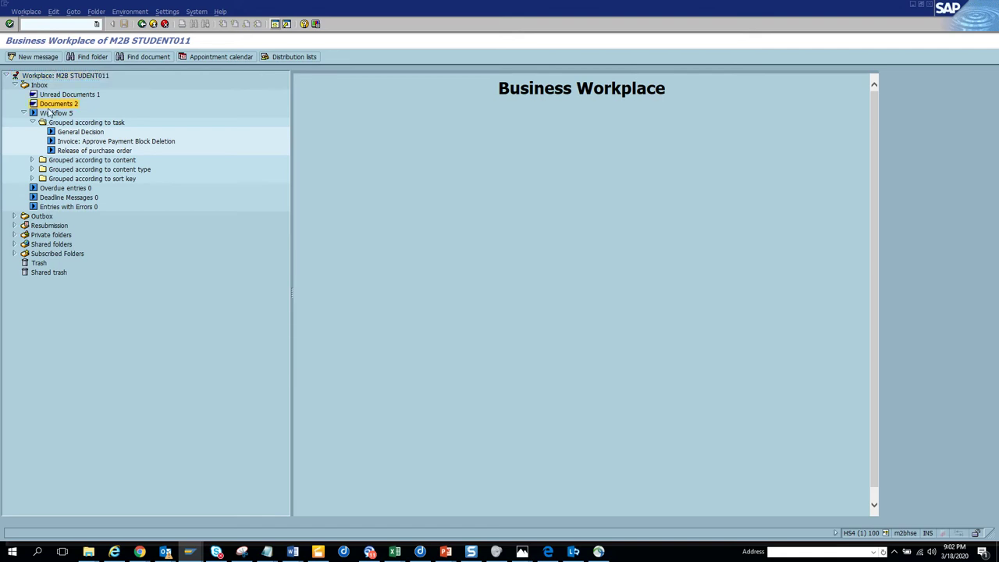
{"action": "left_click", "coordinate": [39, 114]}
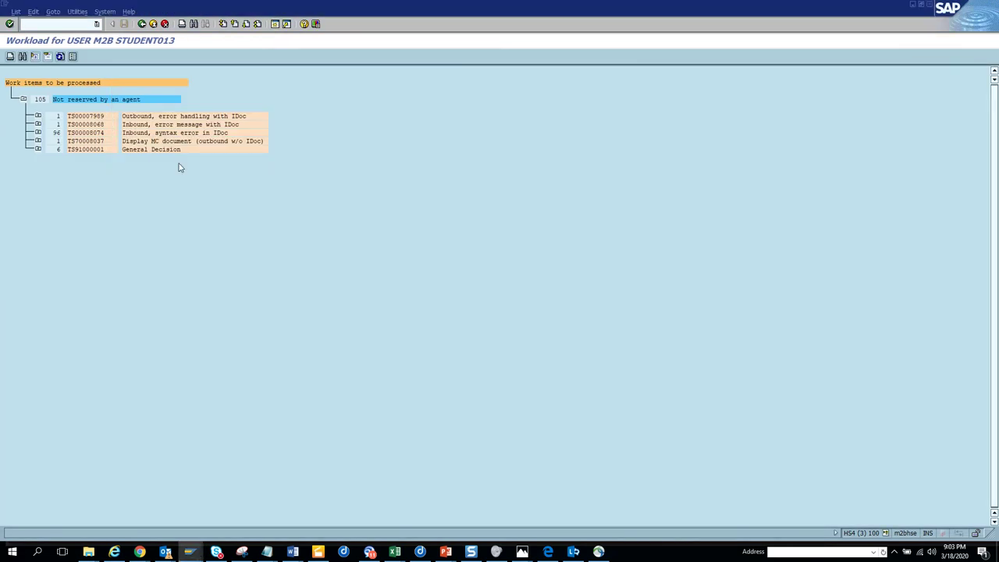
{"action": "key", "text": "alt+Tab"}
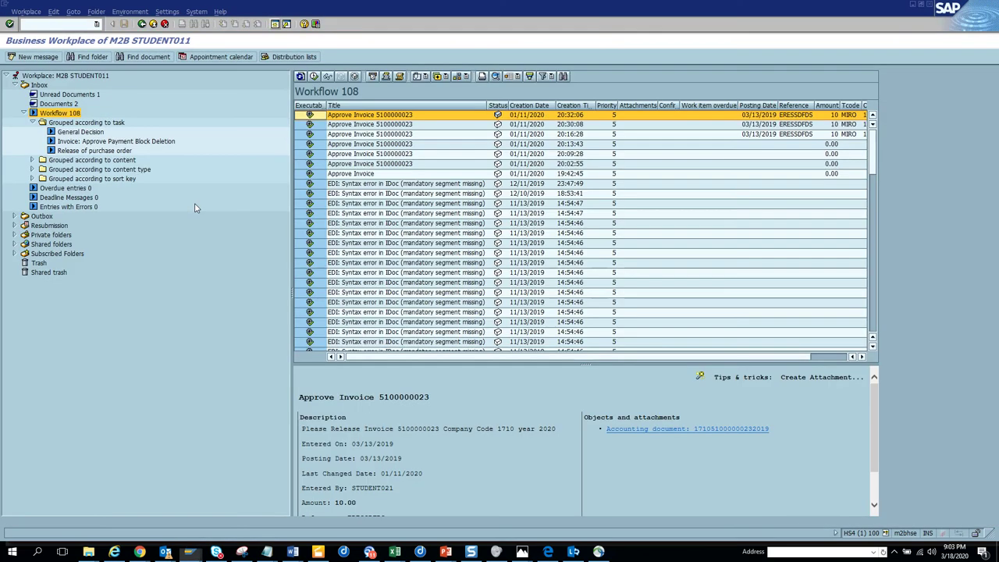
{"action": "key", "text": "alt+Tab"}
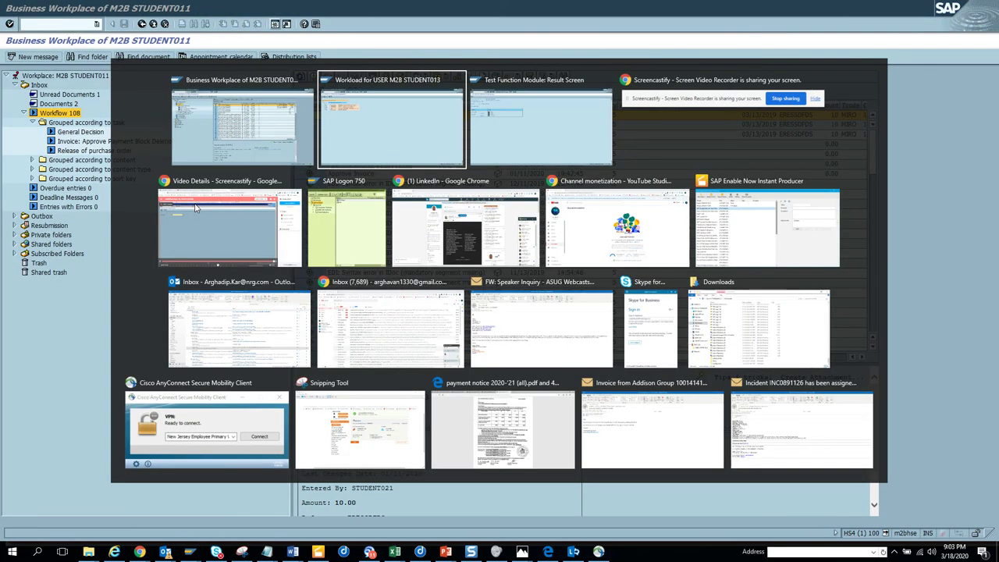
{"action": "key", "text": "alt+Tab"}
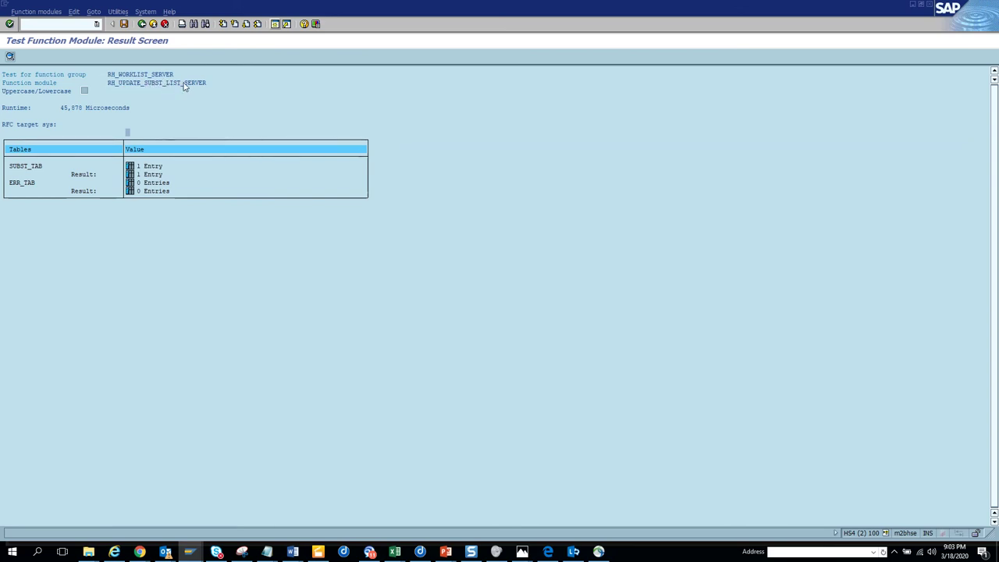
{"action": "left_click", "coordinate": [130, 174]}
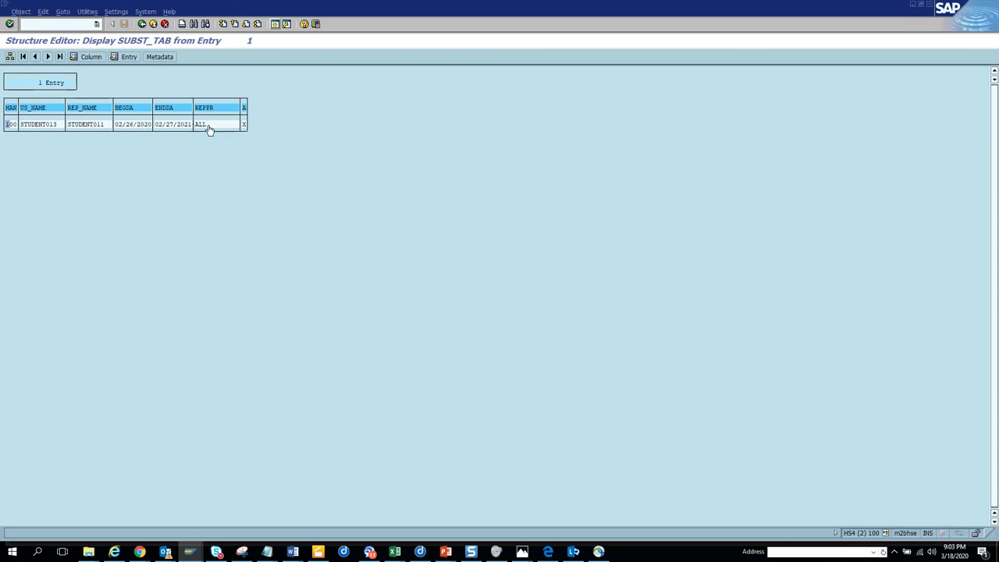
{"action": "key", "text": "F3"}
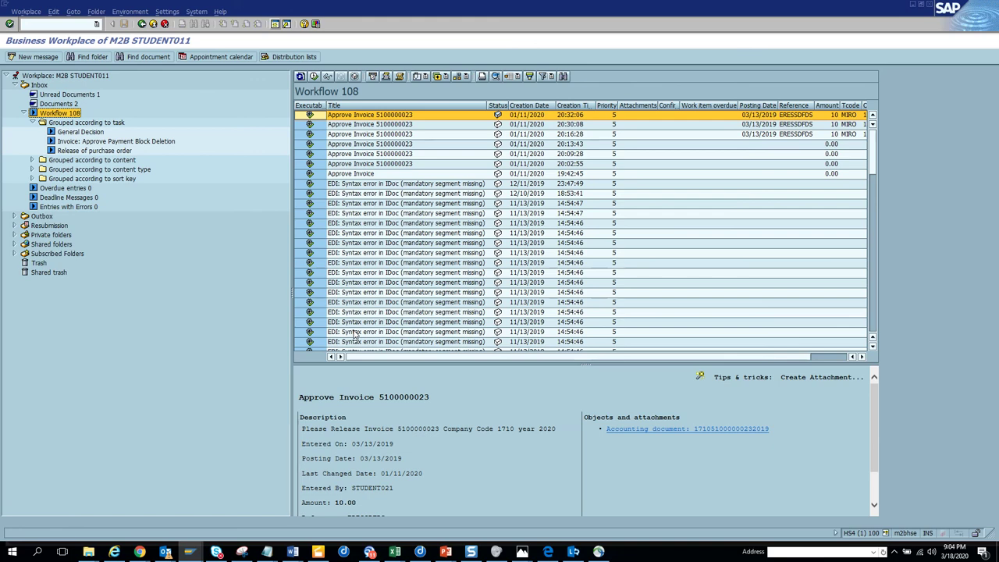
{"action": "key", "text": "alt+Tab"}
{"action": "key", "text": "alt+Tab"}
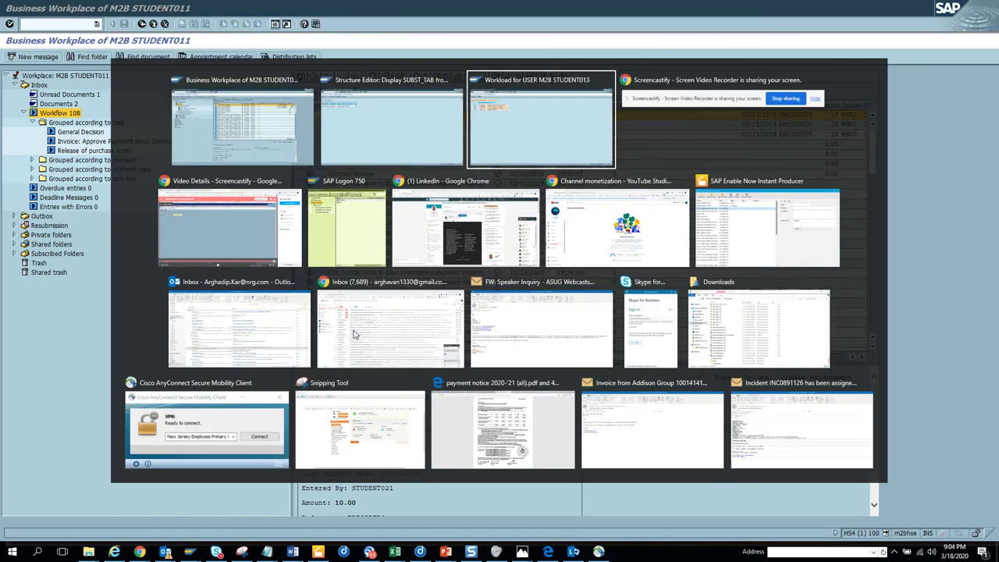